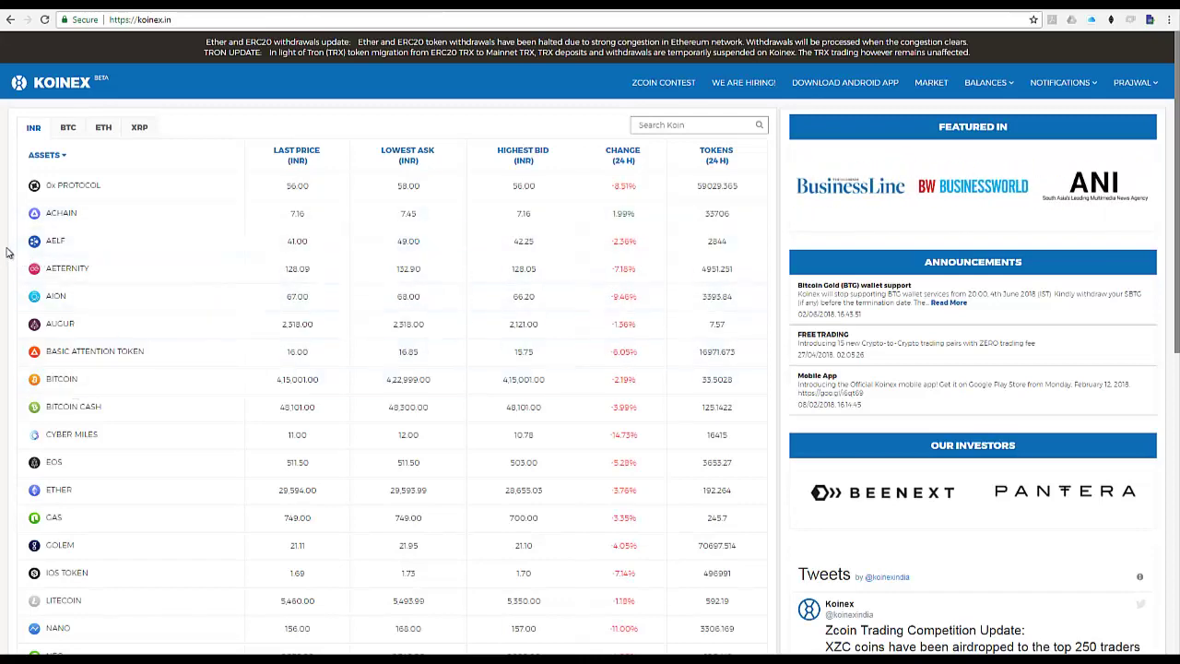
pyautogui.scroll(-1, 42, 276)
pyautogui.scroll(-10, 41, 276)
pyautogui.scroll(10, 42, 277)
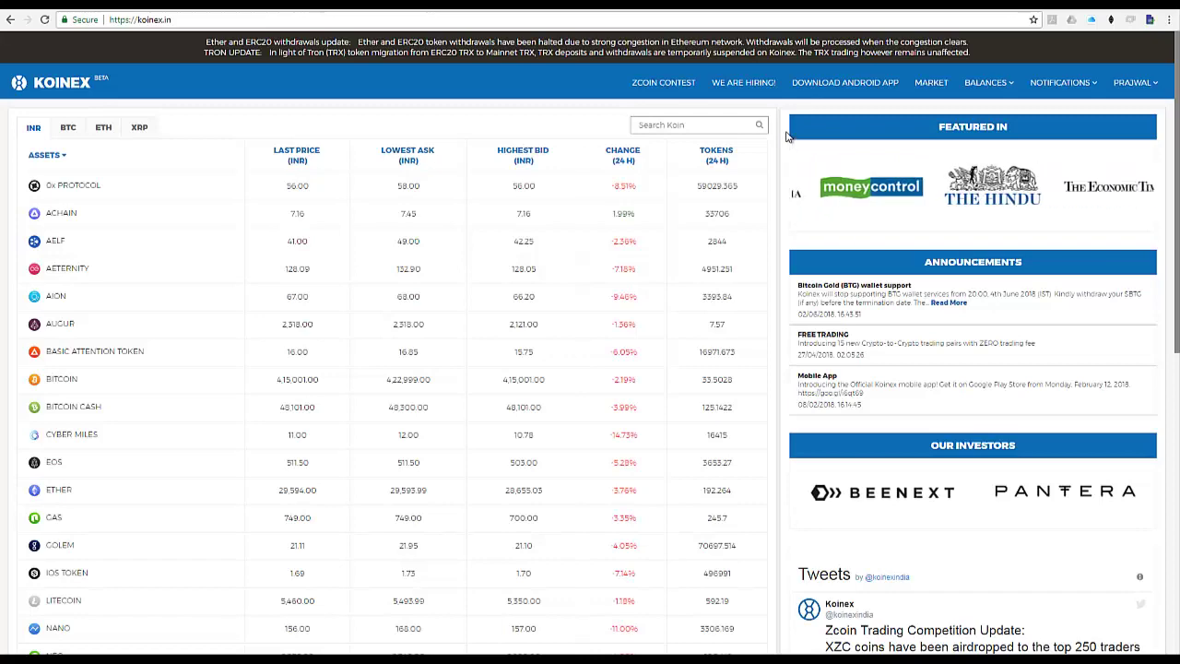
pyautogui.scroll(-3, 790, 129)
pyautogui.scroll(3, 781, 150)
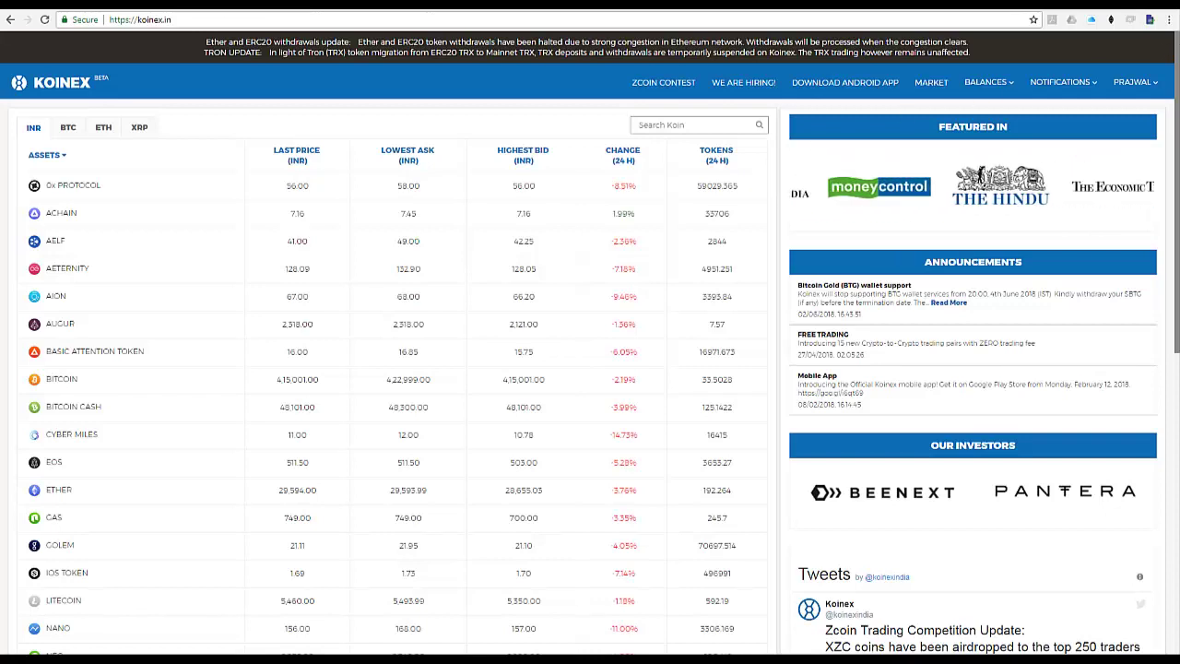
# Step: Open the INR wallet from the account balances
pyautogui.click(1135, 87)
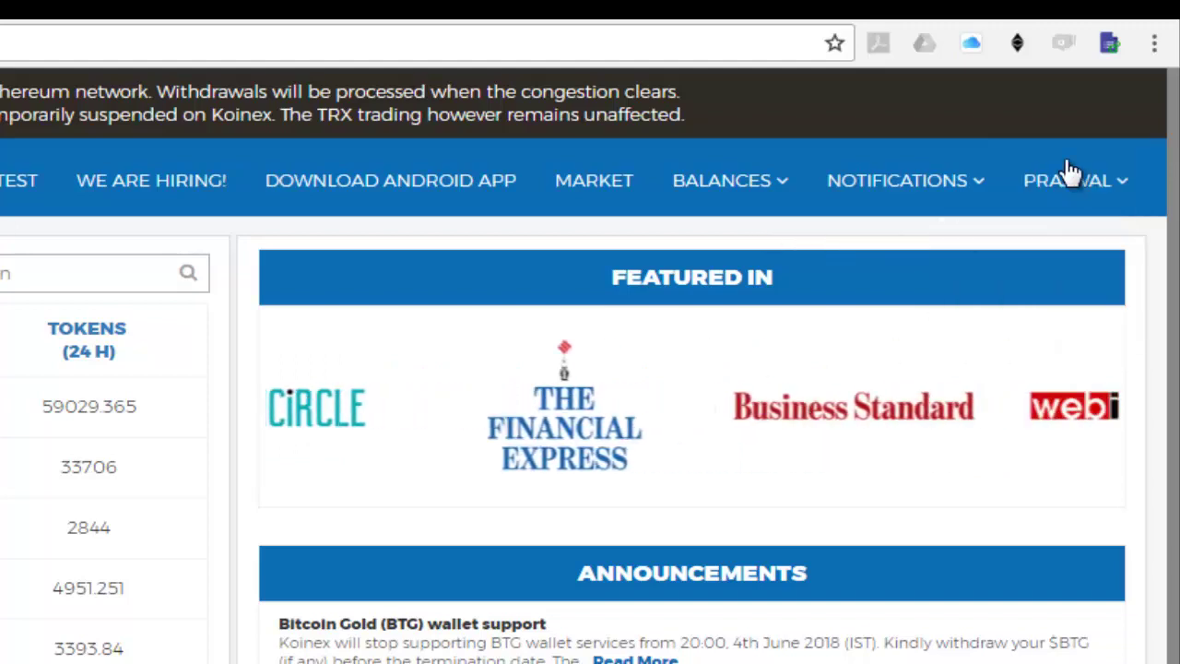
pyautogui.click(747, 191)
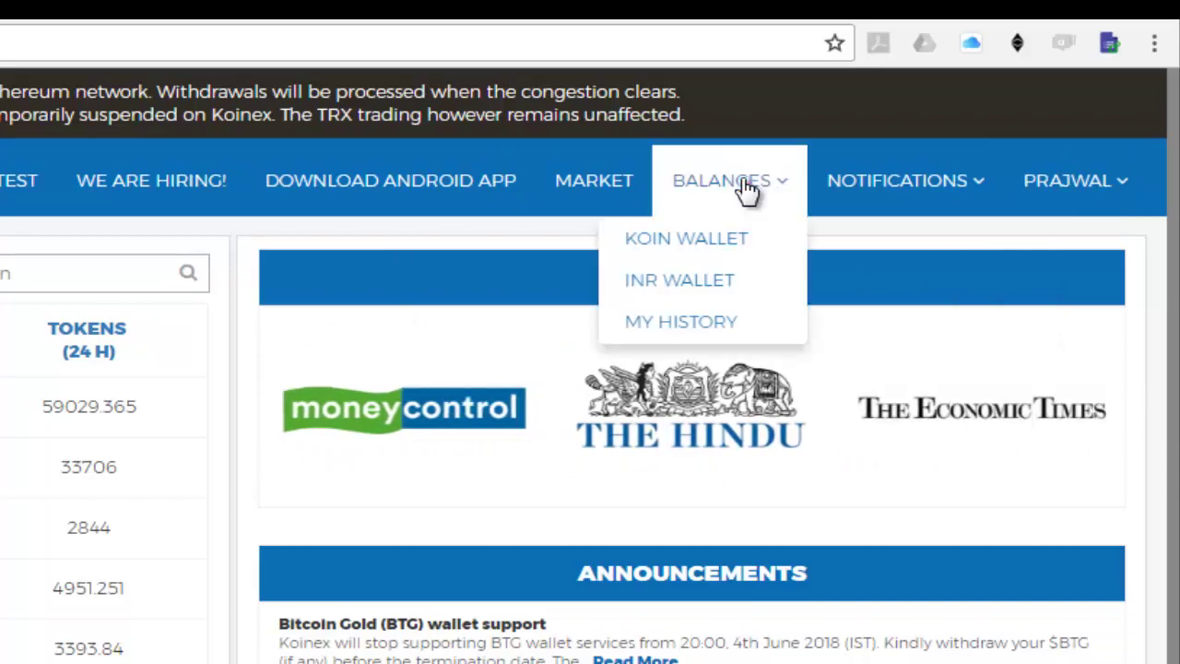
pyautogui.click(695, 284)
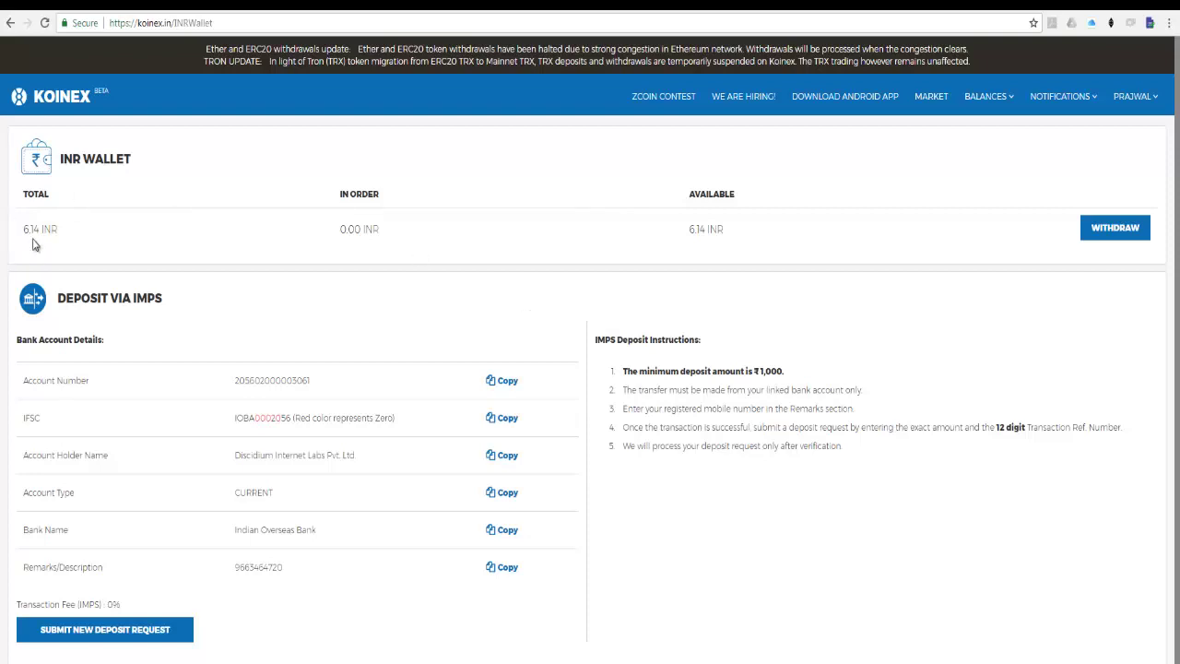
# Step: Examine the bank account details for an IMPS deposit and the accompanying deposit instructions, including the minimum amount
pyautogui.moveTo(735, 228); pyautogui.dragTo(276, 272)
pyautogui.click(258, 322)
pyautogui.moveTo(57, 297); pyautogui.dragTo(310, 380)
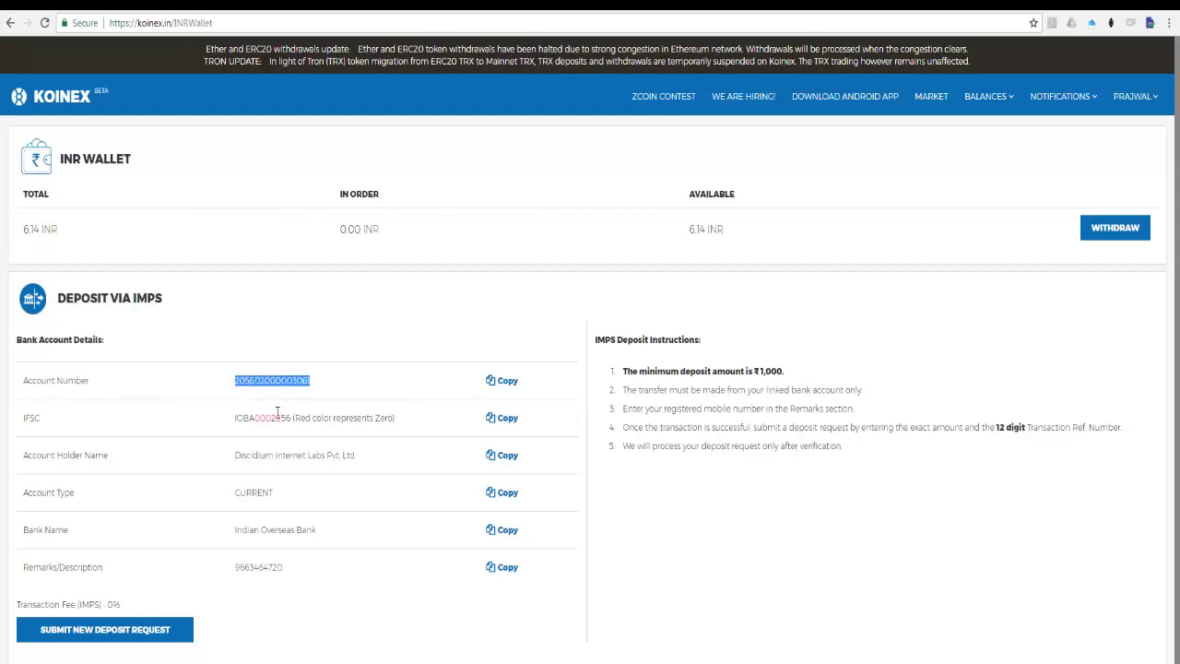
pyautogui.click(298, 568)
pyautogui.doubleClick(259, 565)
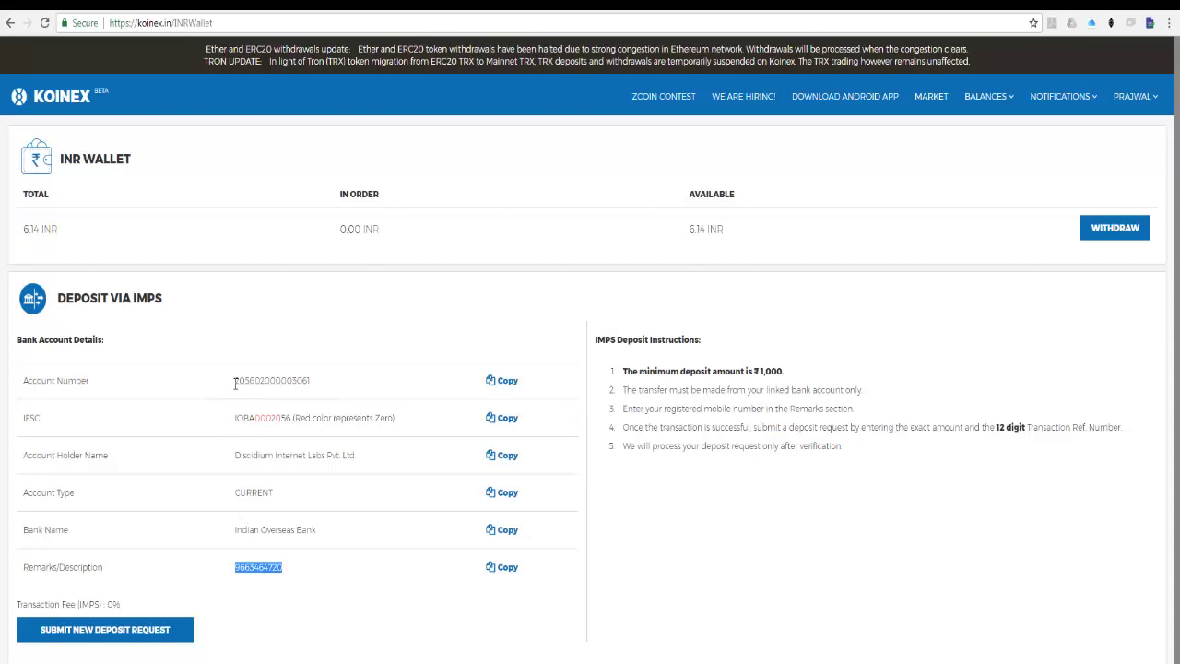
pyautogui.click(277, 341)
pyautogui.moveTo(236, 379); pyautogui.dragTo(311, 380)
pyautogui.click(272, 539)
pyautogui.moveTo(656, 370); pyautogui.dragTo(790, 378)
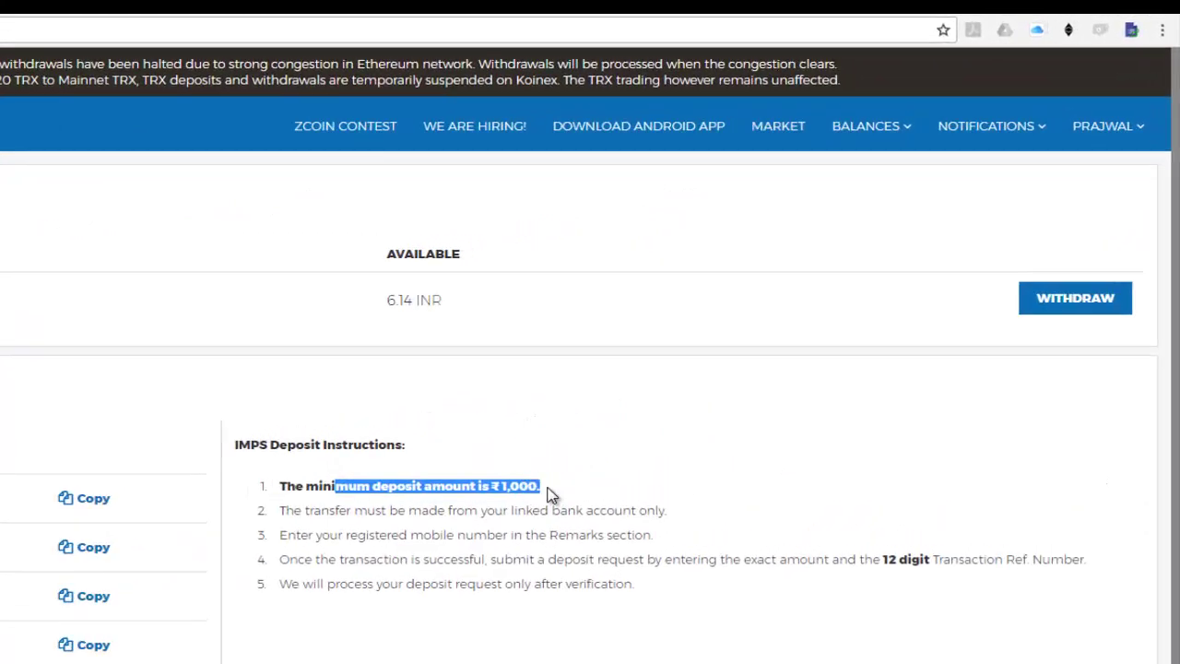
pyautogui.click(505, 509)
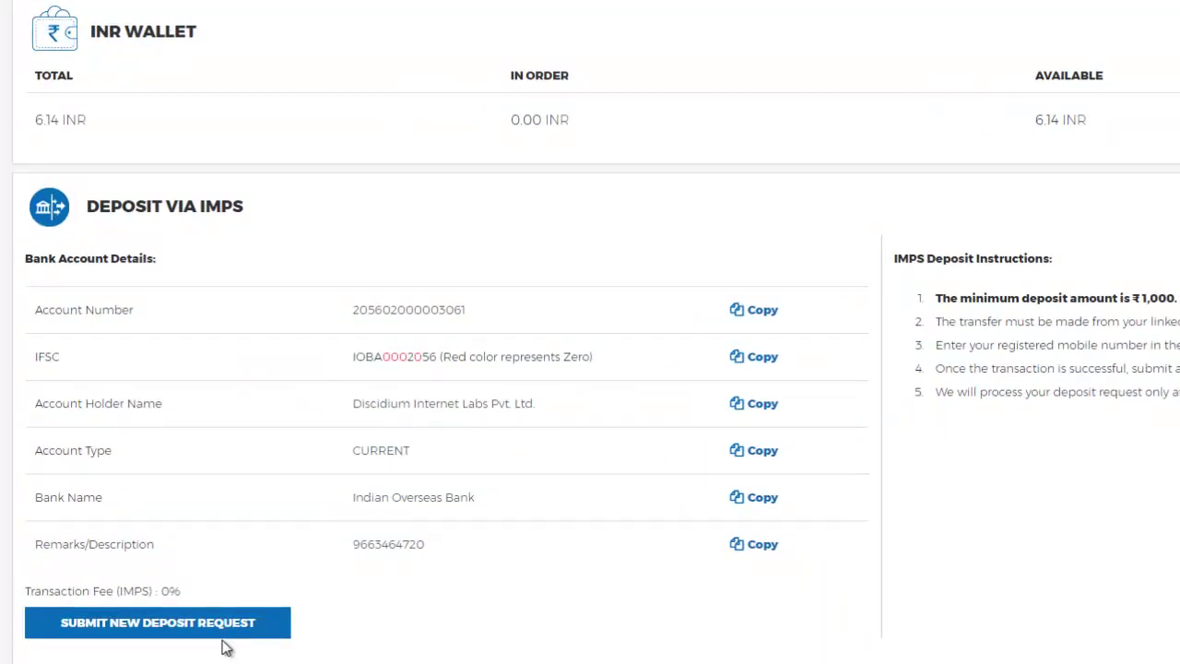
# Step: Open a new deposit request form, review its fields and processing-time note, and close it without submitting
pyautogui.click(212, 623)
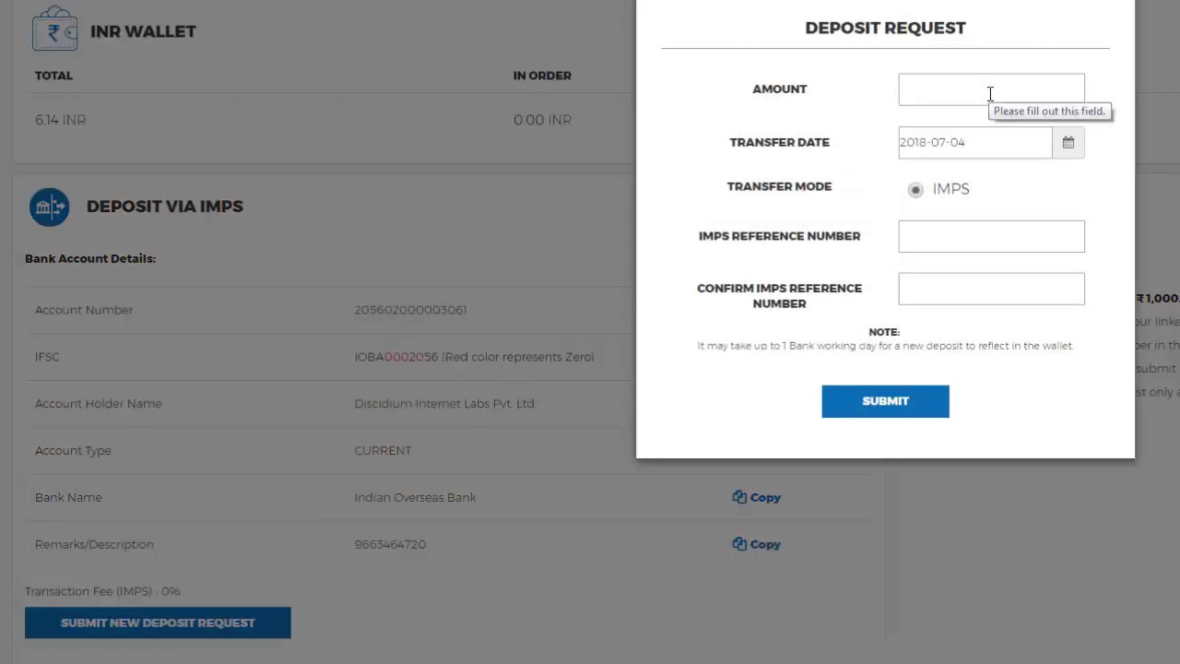
pyautogui.click(926, 236)
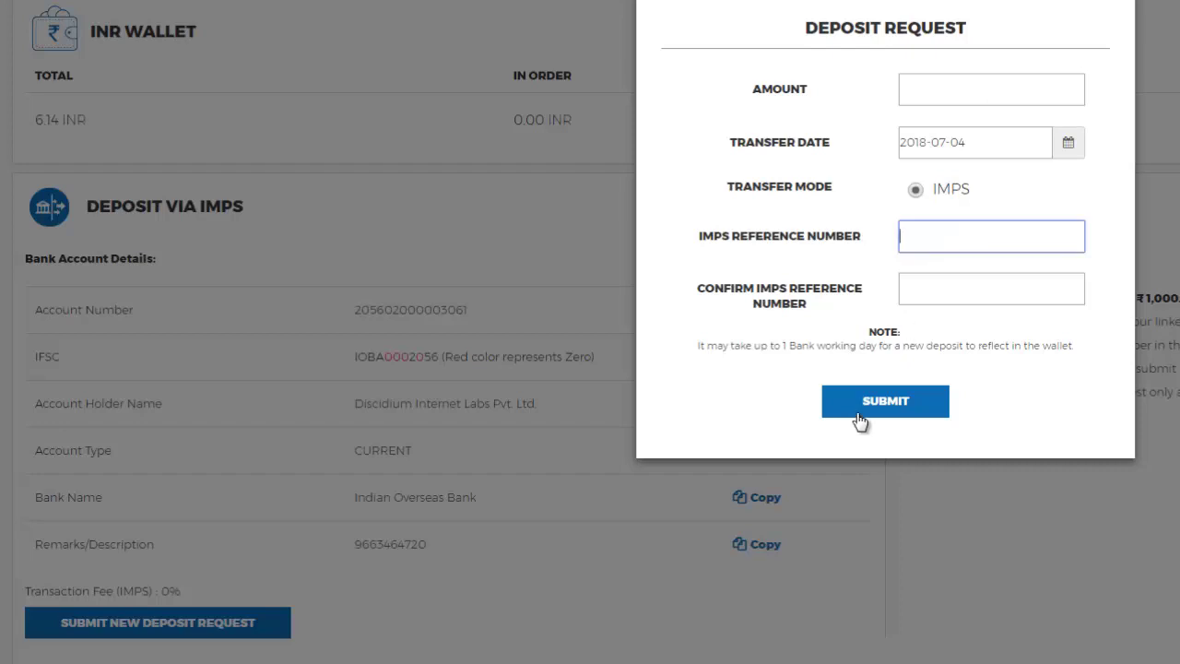
pyautogui.moveTo(734, 346); pyautogui.dragTo(895, 349)
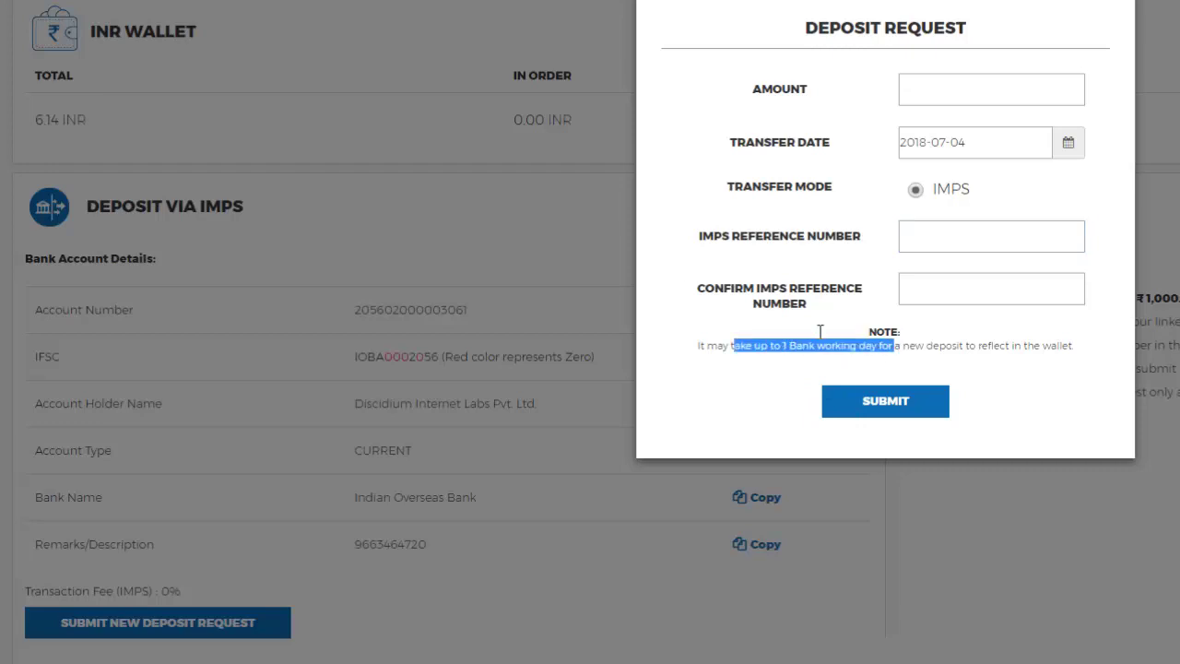
pyautogui.click(425, 115)
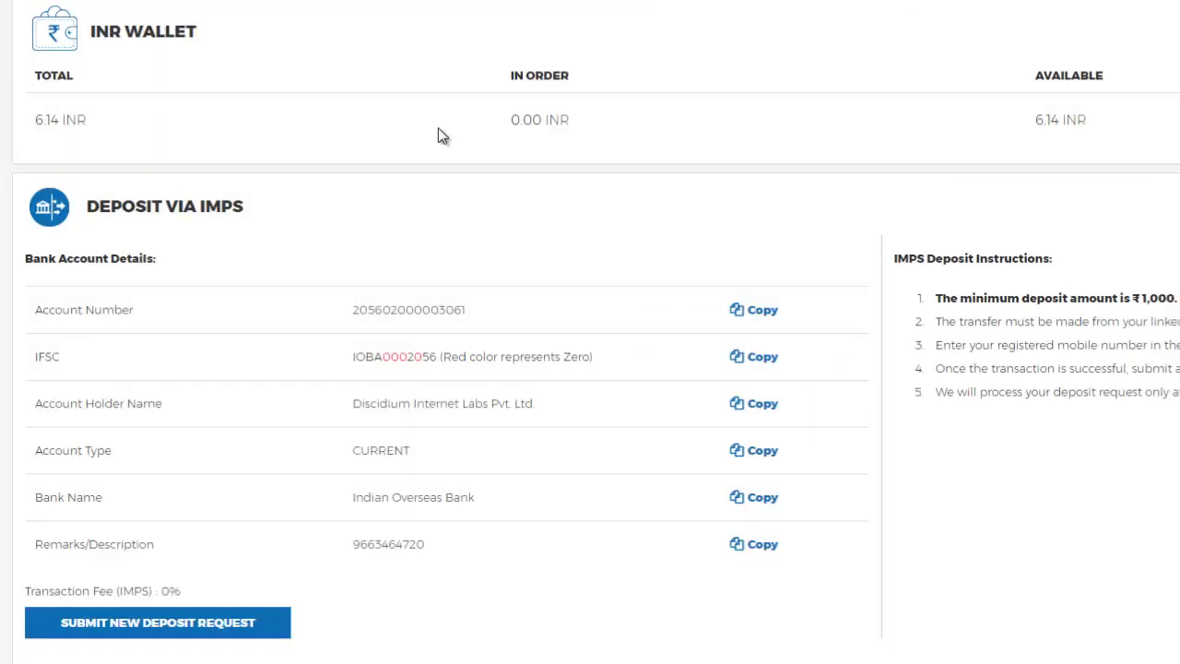
# Step: Review the in-order, available and total balances of the INR wallet
pyautogui.moveTo(510, 120); pyautogui.dragTo(701, 121)
pyautogui.moveTo(1039, 115); pyautogui.dragTo(1126, 123)
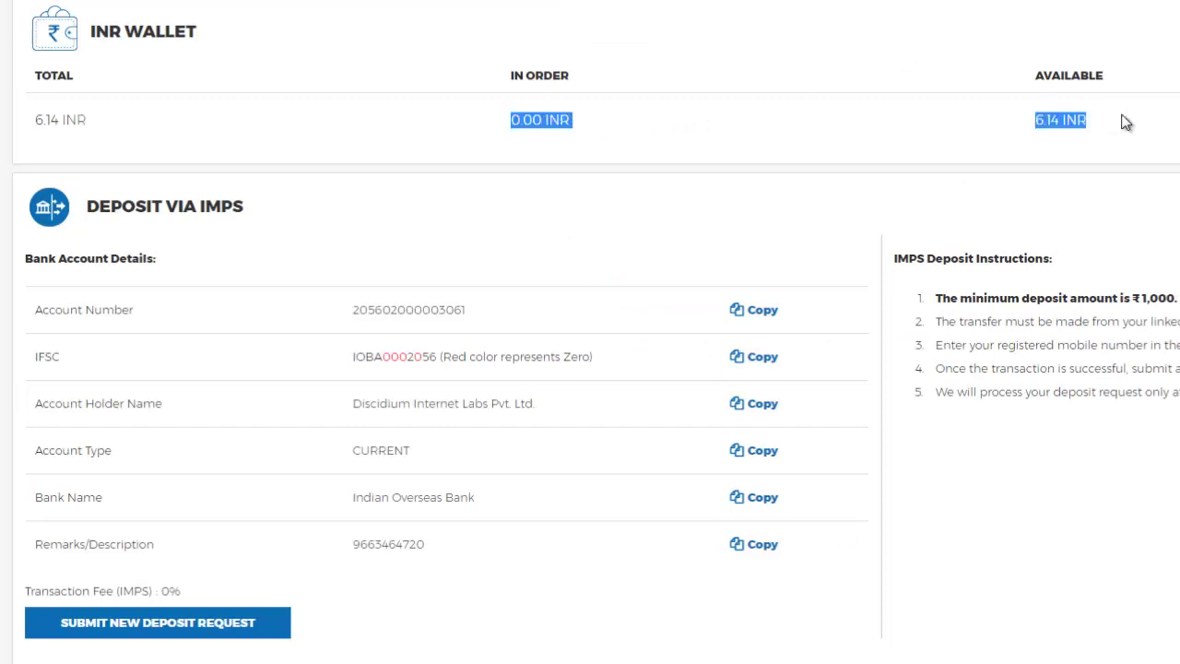
pyautogui.click(1046, 177)
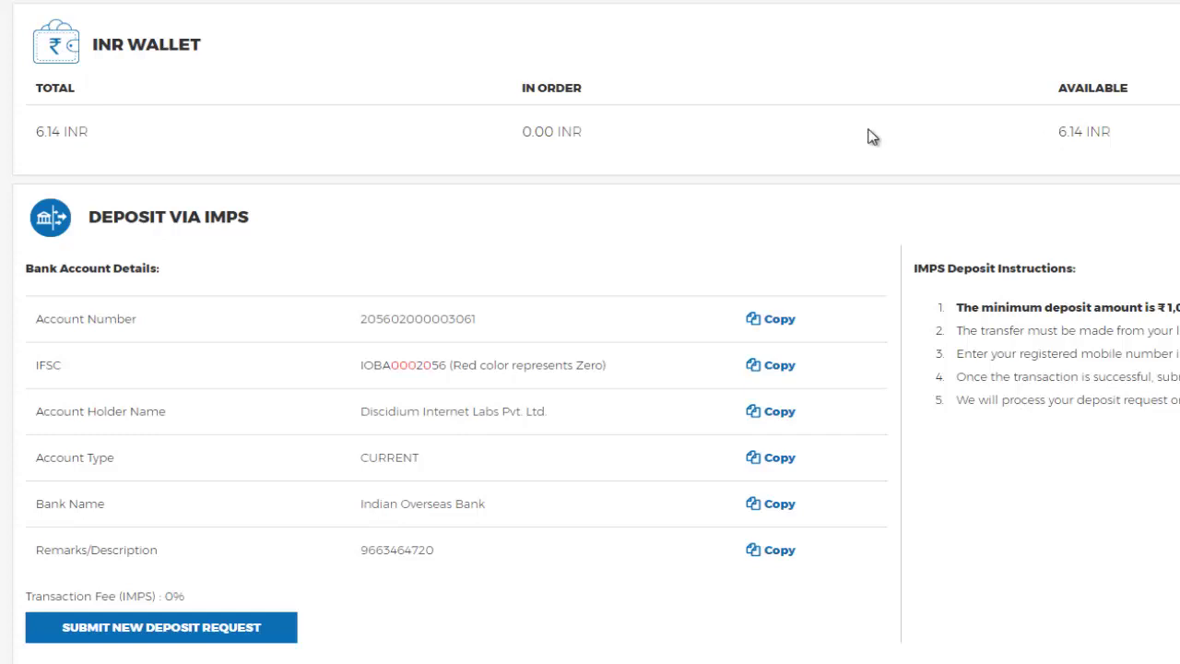
pyautogui.moveTo(109, 129); pyautogui.dragTo(20, 131)
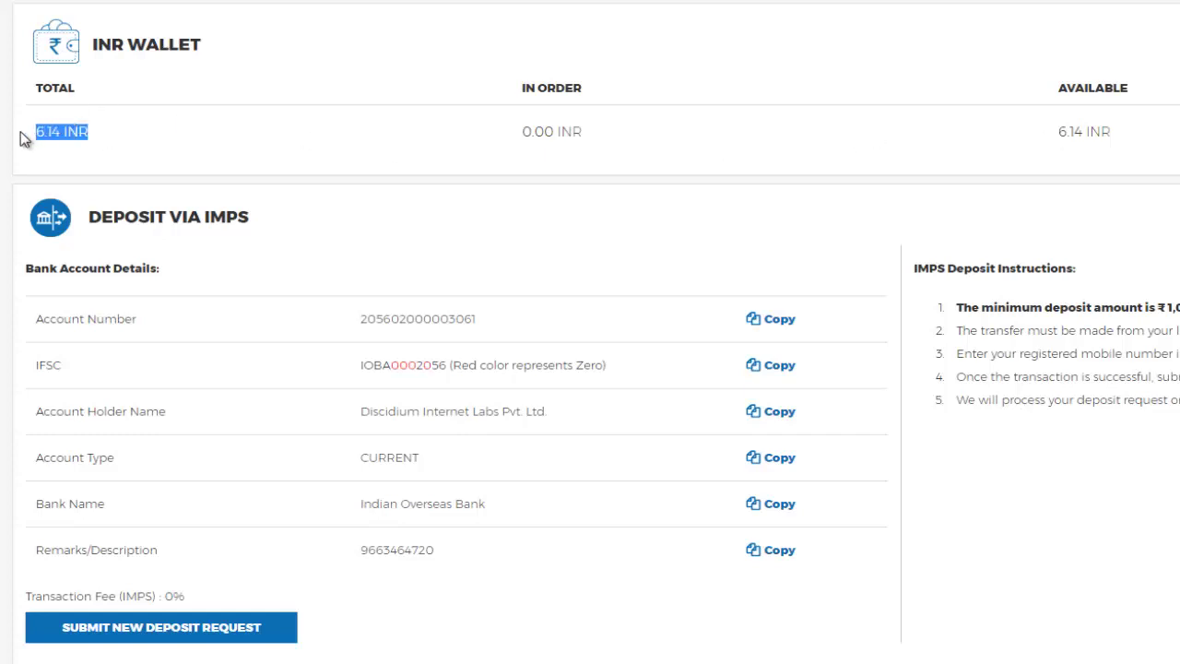
pyautogui.click(107, 135)
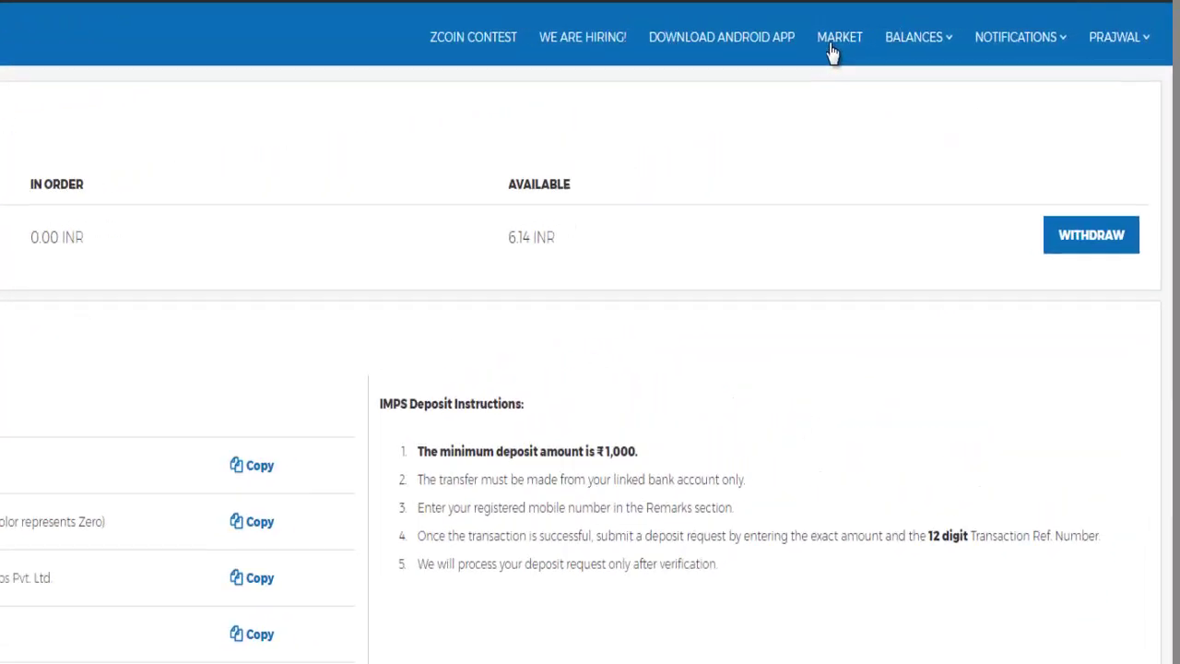
# Step: Go to the market overview and from there open the Koin wallet
pyautogui.click(829, 46)
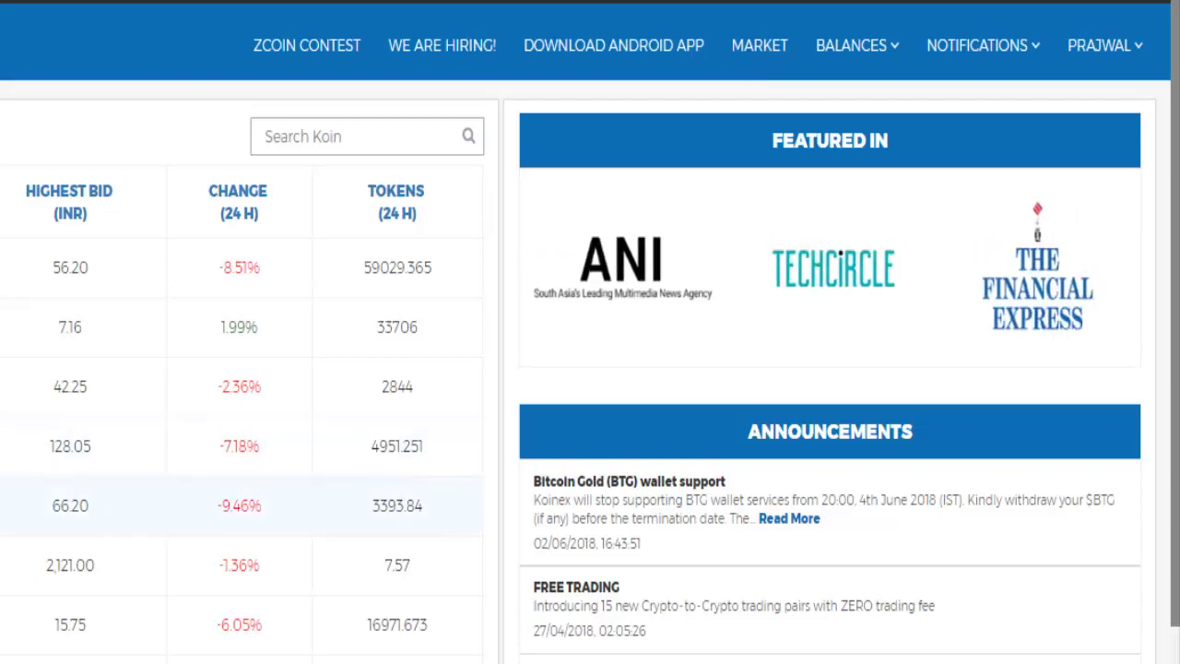
pyautogui.click(852, 57)
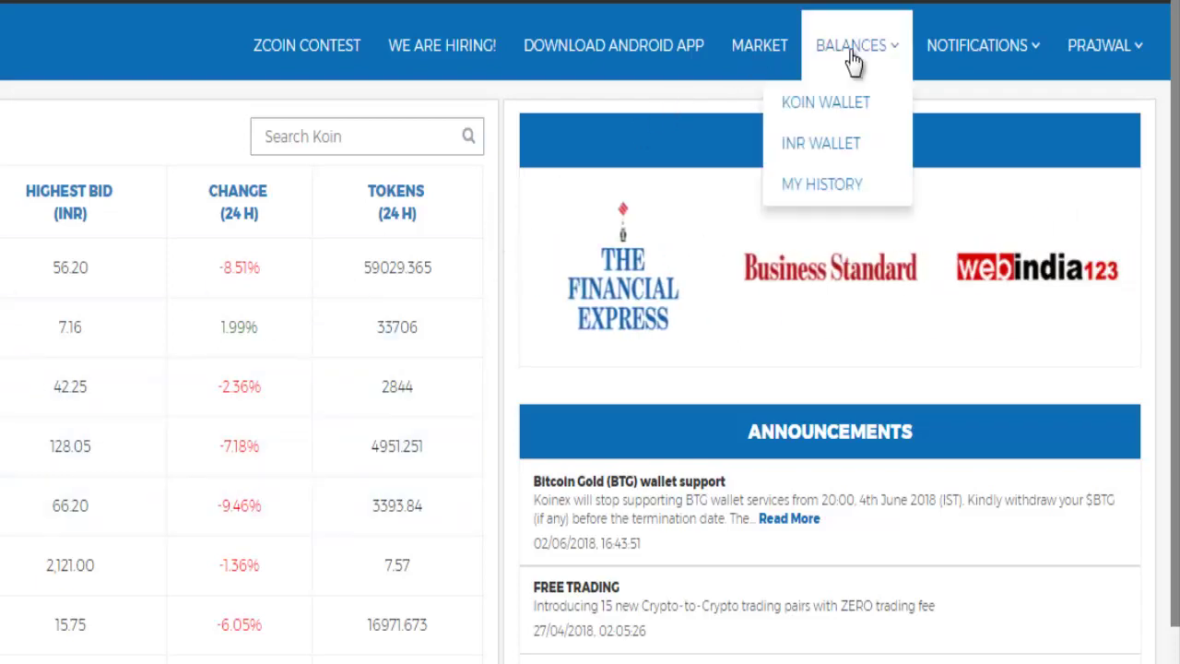
pyautogui.click(839, 109)
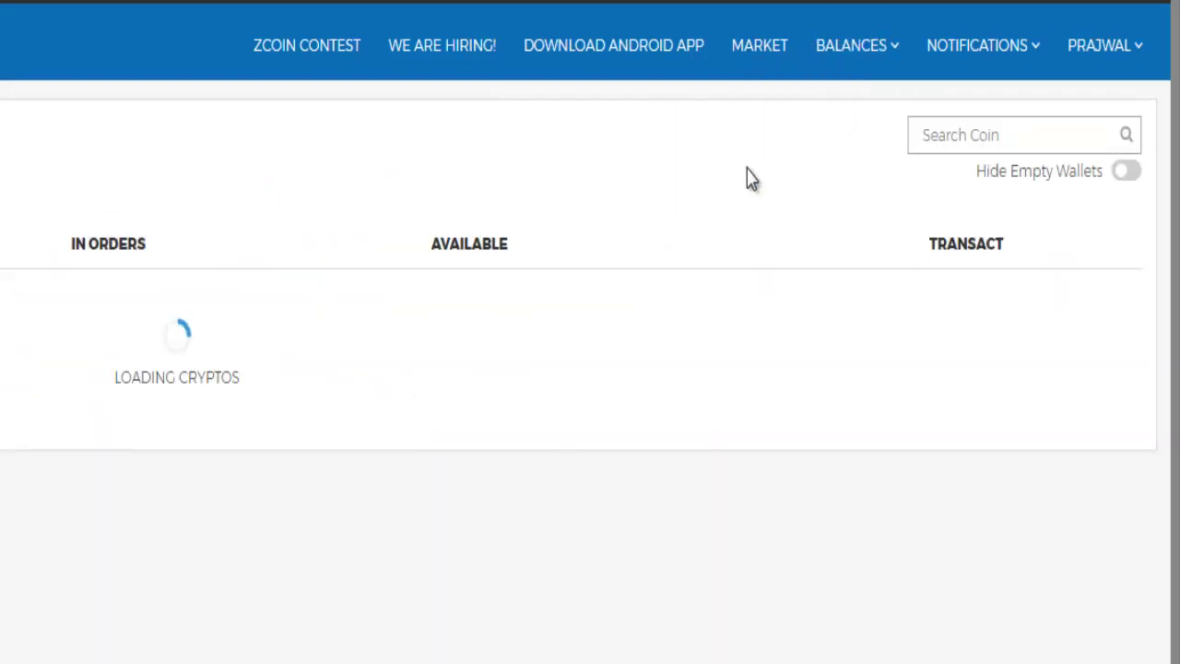
# Step: Look through the coin wallets, hide the empty ones and check the total Stellar holding
pyautogui.scroll(-10, 472, 195)
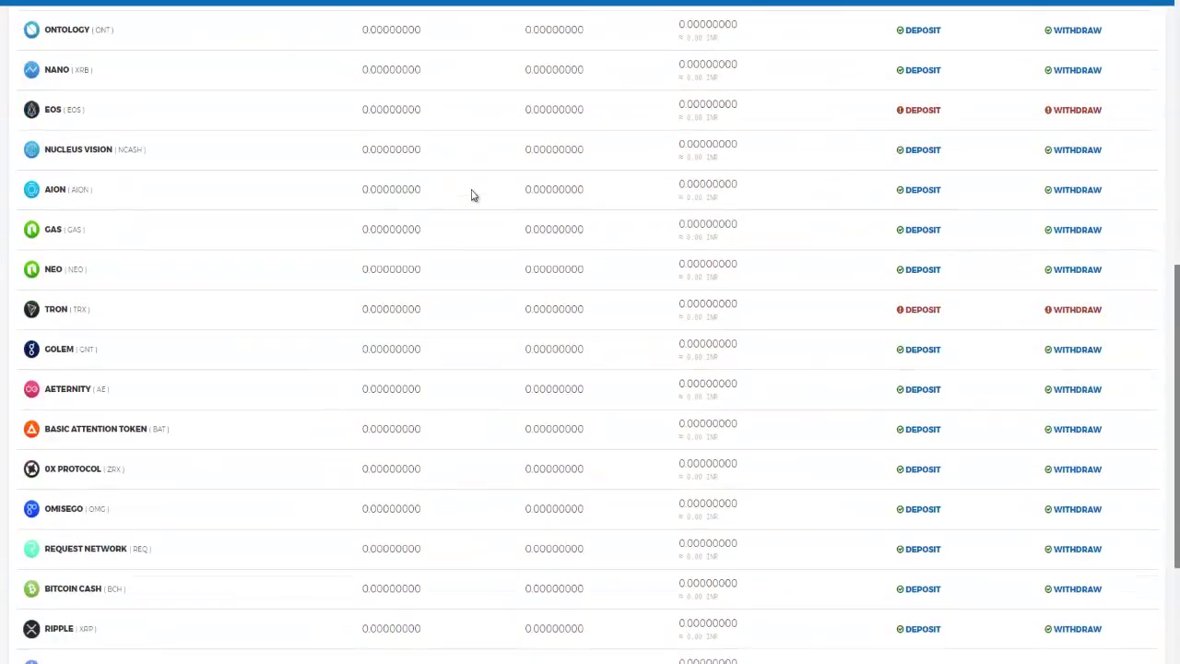
pyautogui.scroll(-3, 472, 194)
pyautogui.scroll(12, 472, 195)
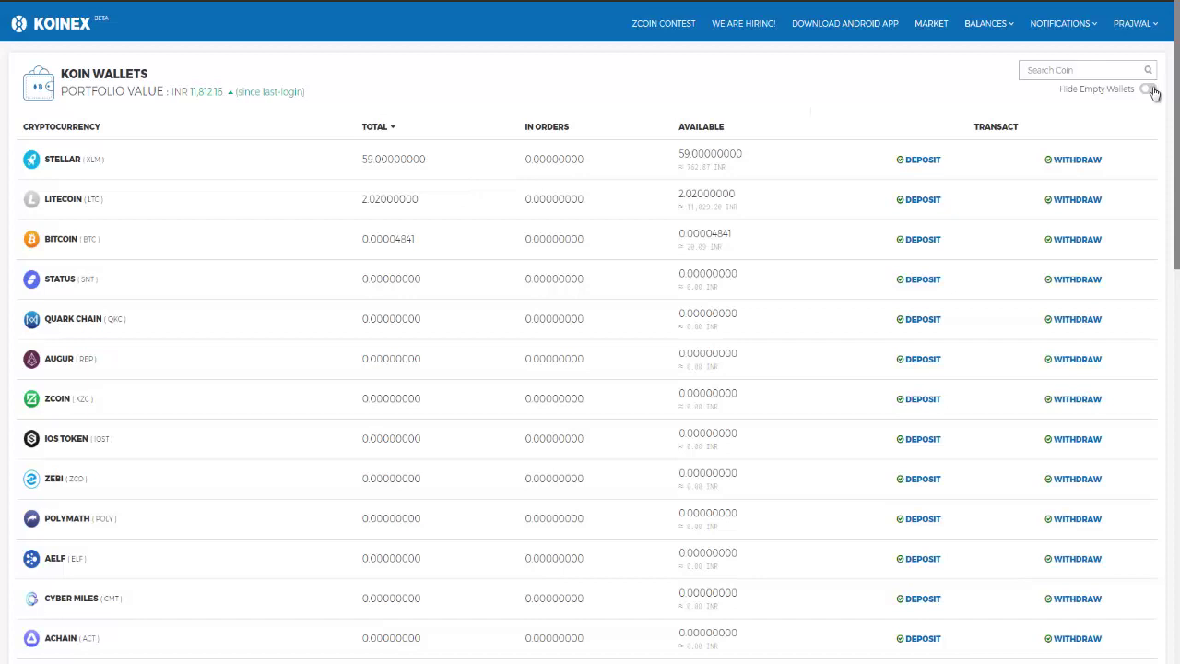
pyautogui.click(1151, 91)
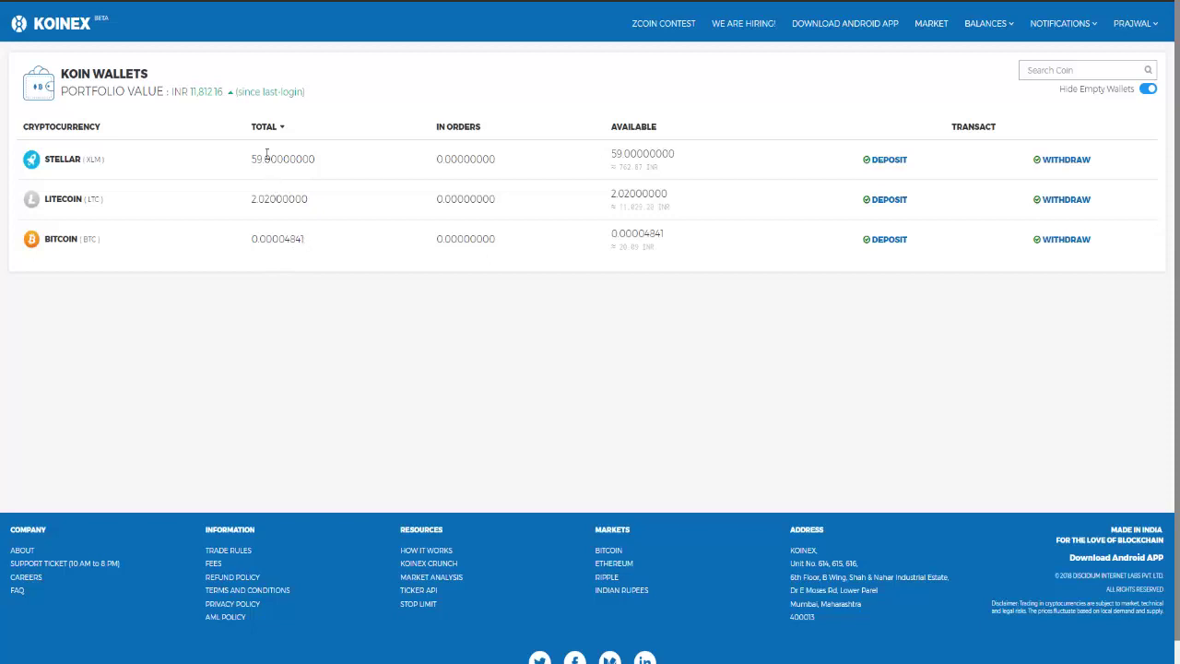
pyautogui.moveTo(252, 163); pyautogui.dragTo(333, 163)
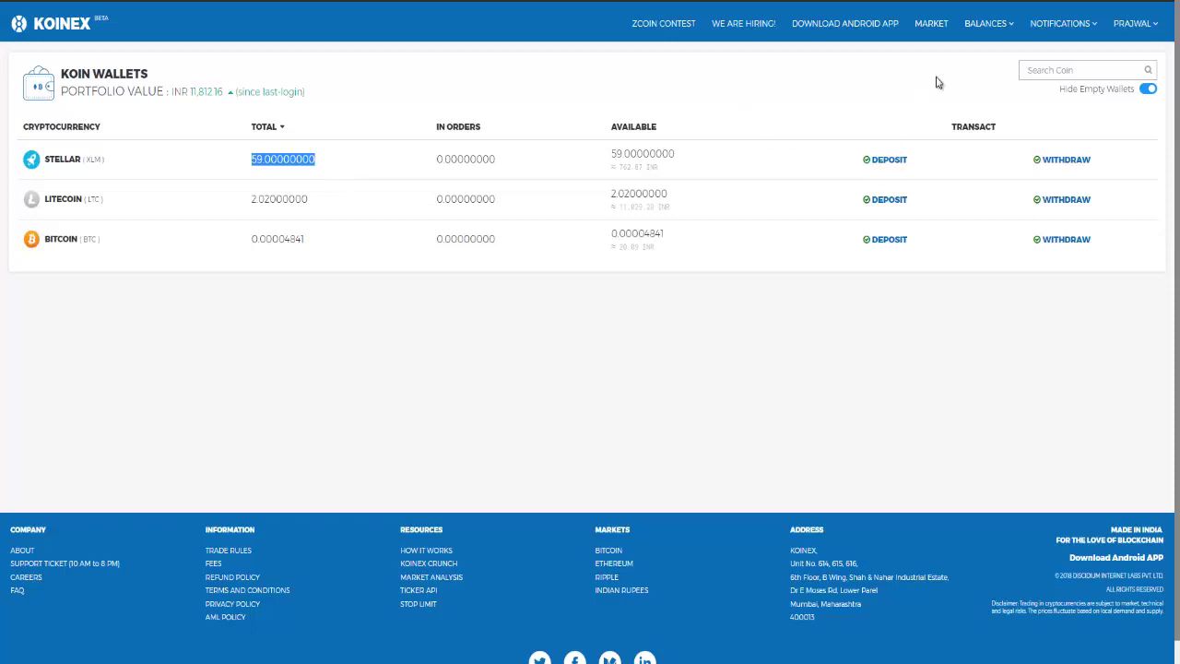
# Step: Return to the market overview and open the Stellar trading page from the INR asset list
pyautogui.click(938, 33)
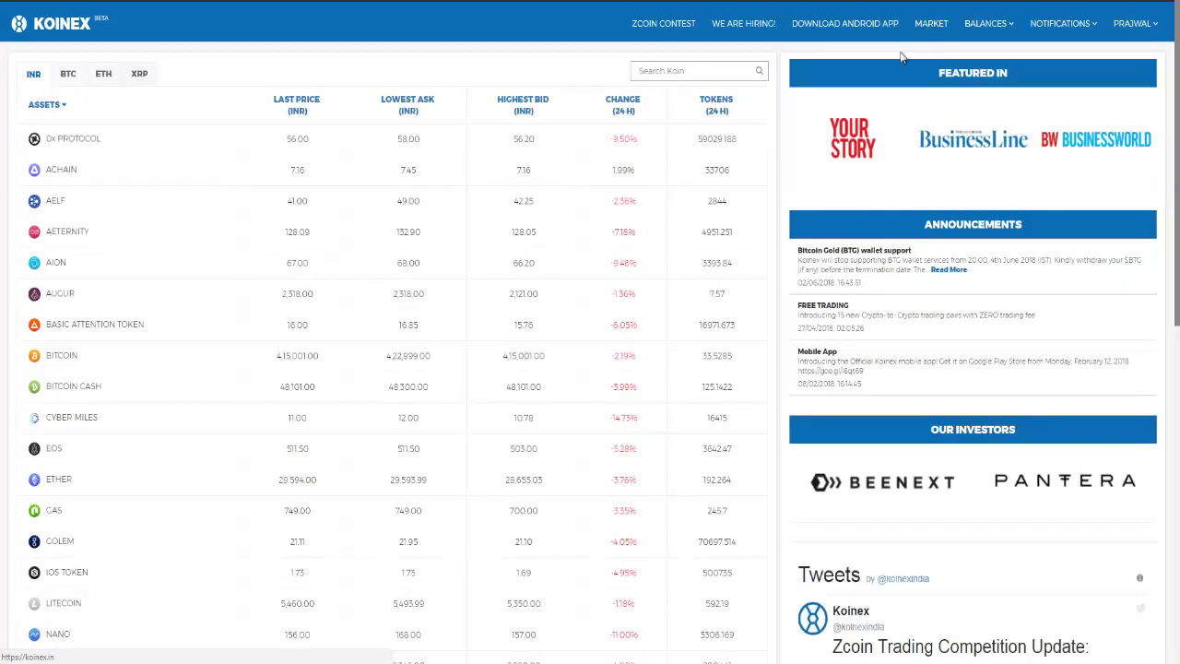
pyautogui.scroll(-7, 87, 226)
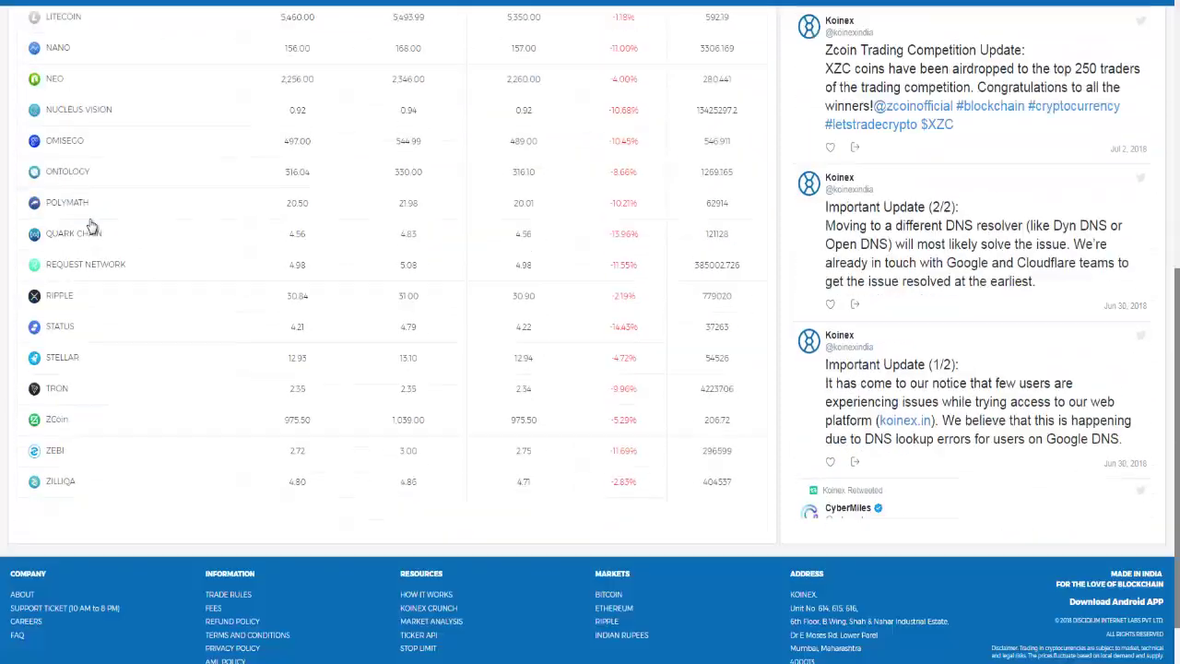
pyautogui.scroll(3, 82, 184)
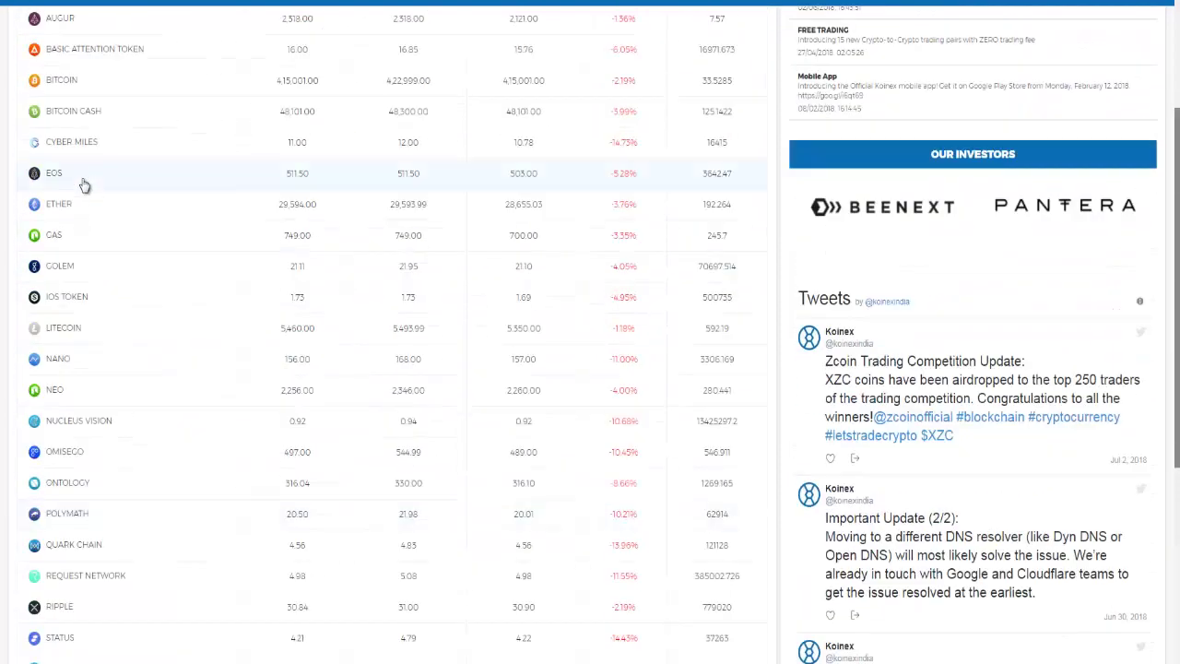
pyautogui.scroll(-2, 88, 249)
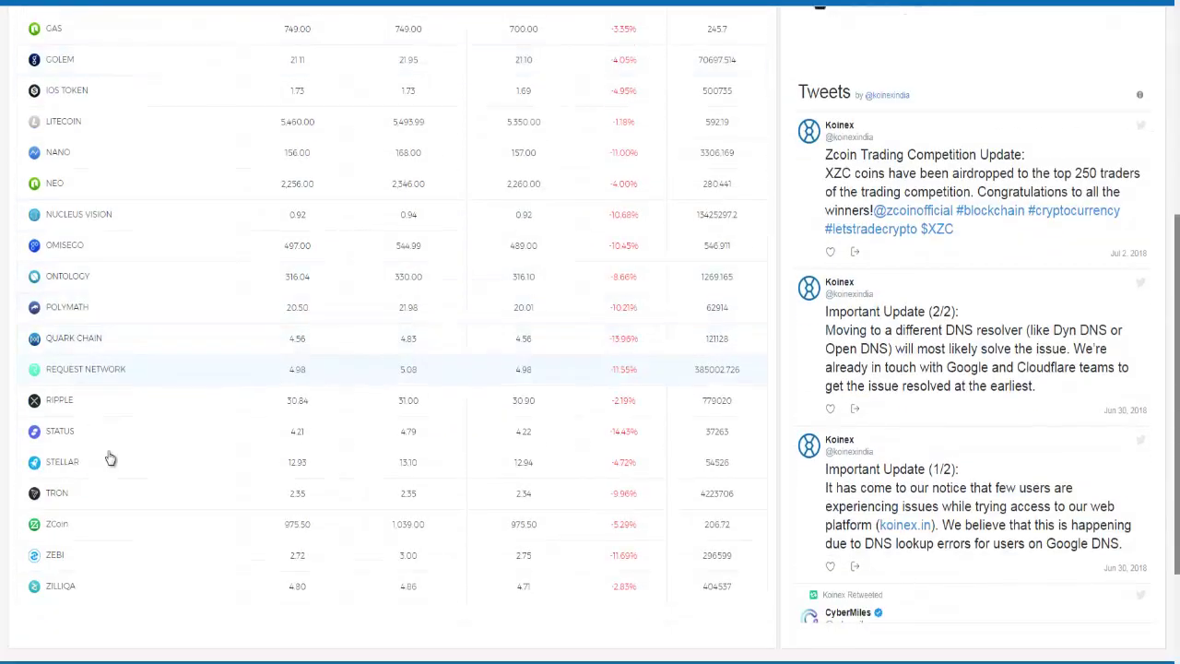
pyautogui.click(103, 467)
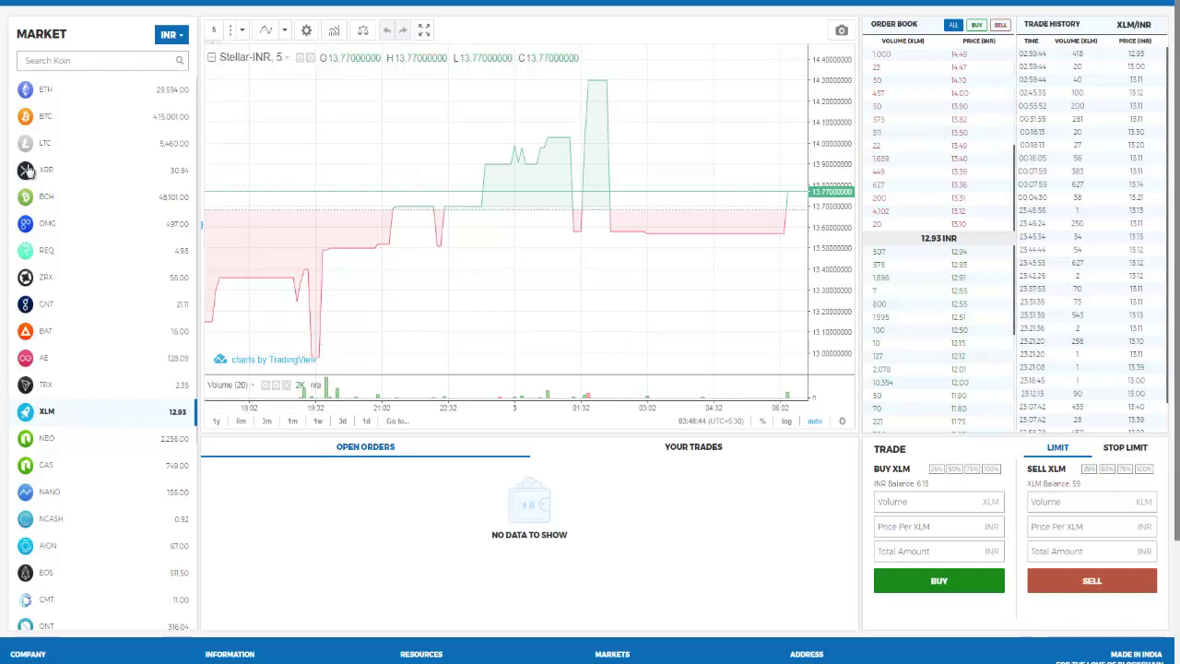
# Step: Search the market's coin list for "xlm" and clear the search again
pyautogui.scroll(-3, 59, 168)
pyautogui.scroll(3, 59, 168)
pyautogui.click(79, 61)
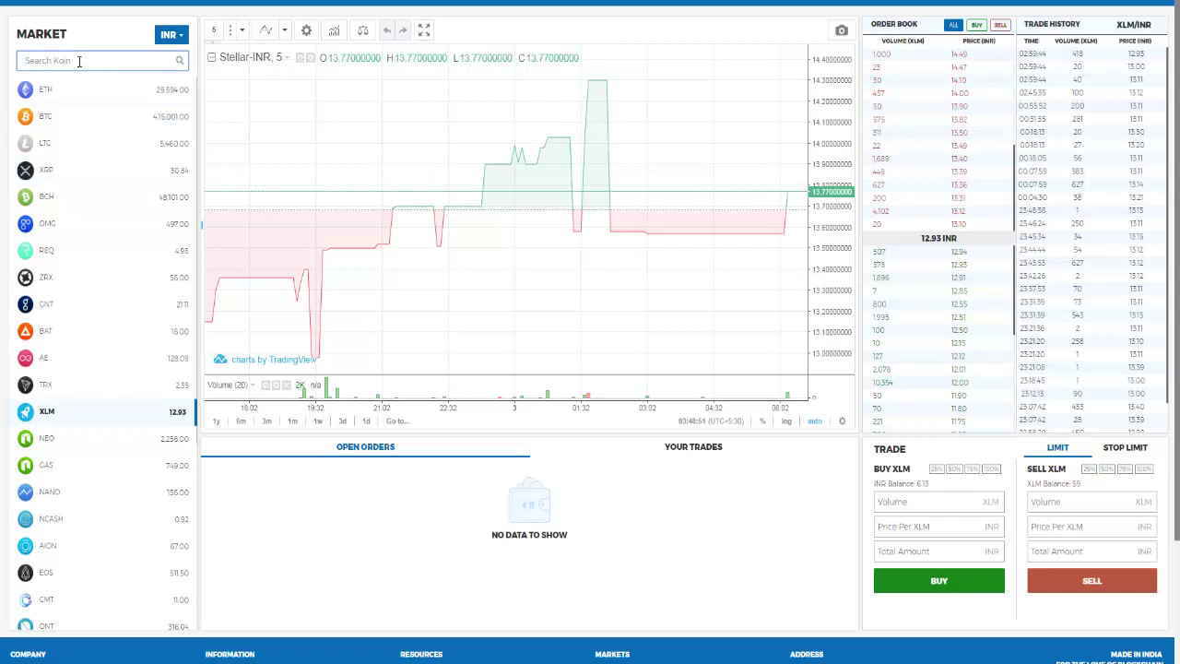
pyautogui.write('xlm')
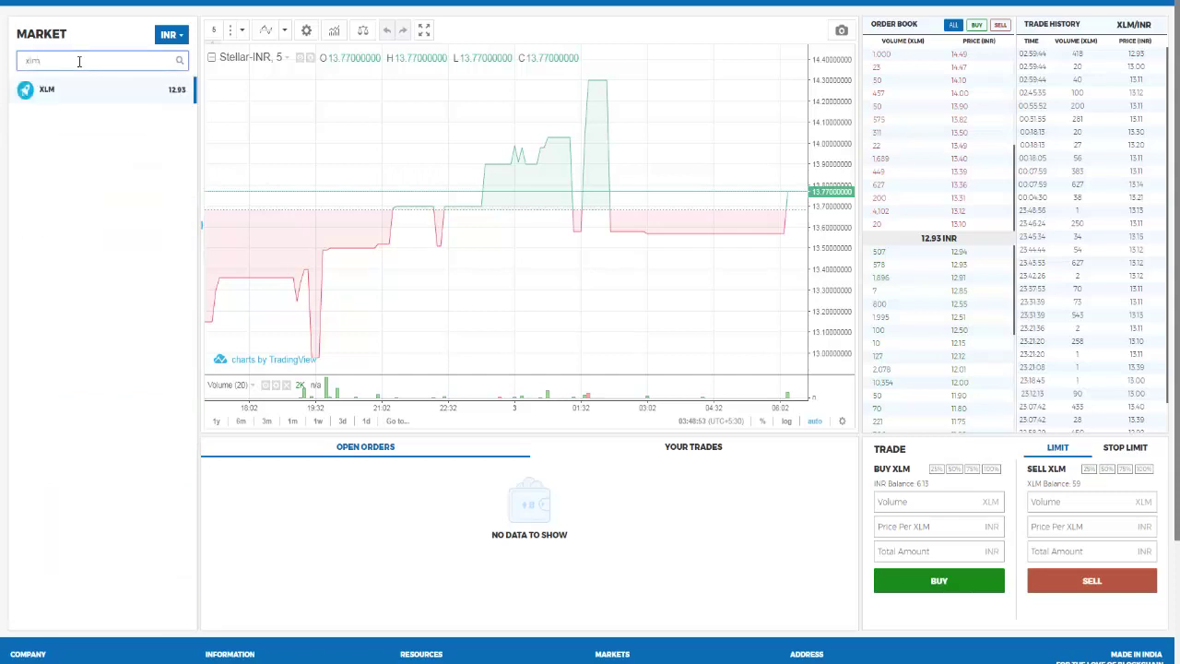
pyautogui.press('BackSpace')
pyautogui.press('BackSpace')
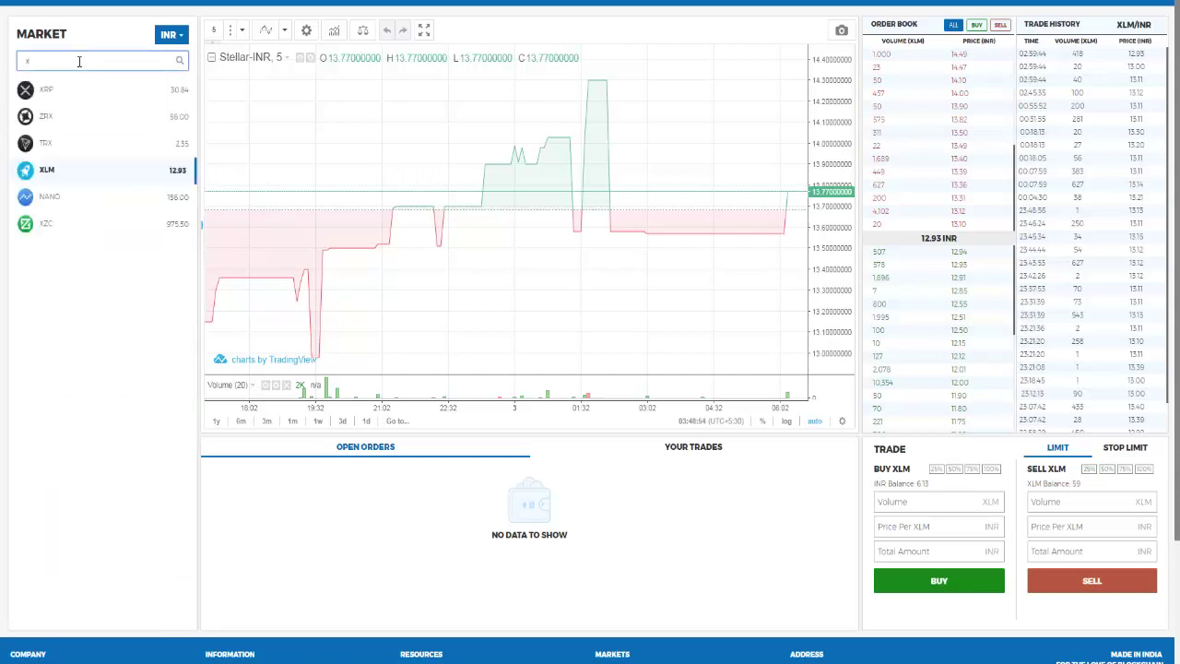
pyautogui.press('BackSpace')
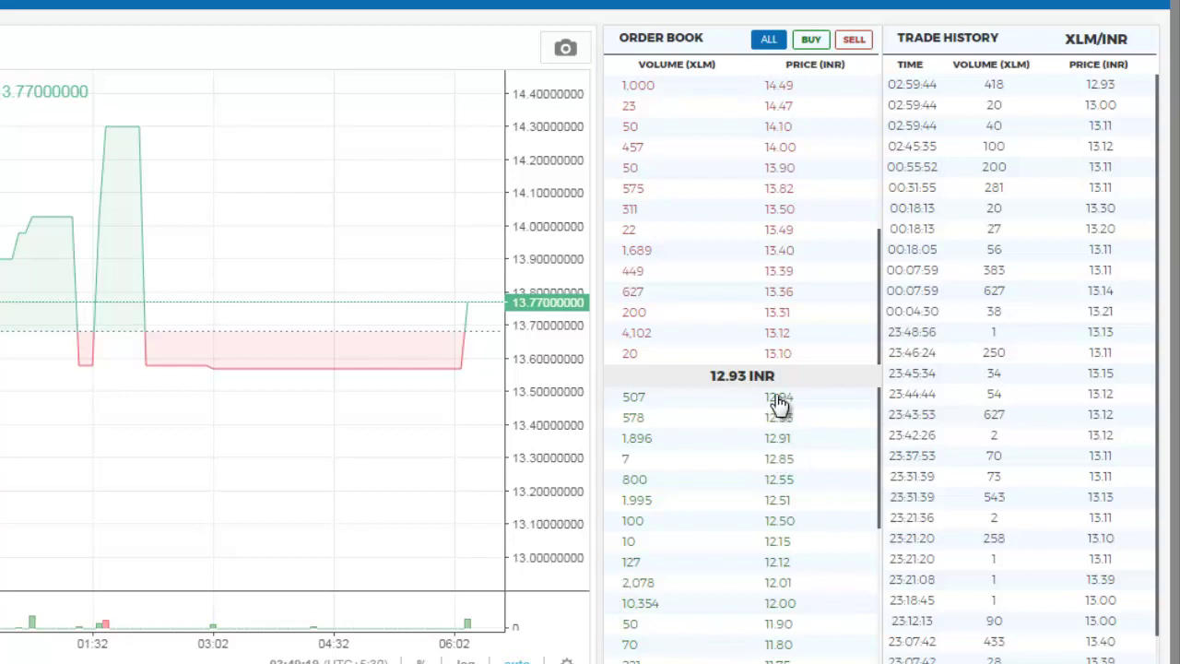
# Step: Filter the XLM order book to show only buy orders, and switch it to only sell orders
pyautogui.click(813, 46)
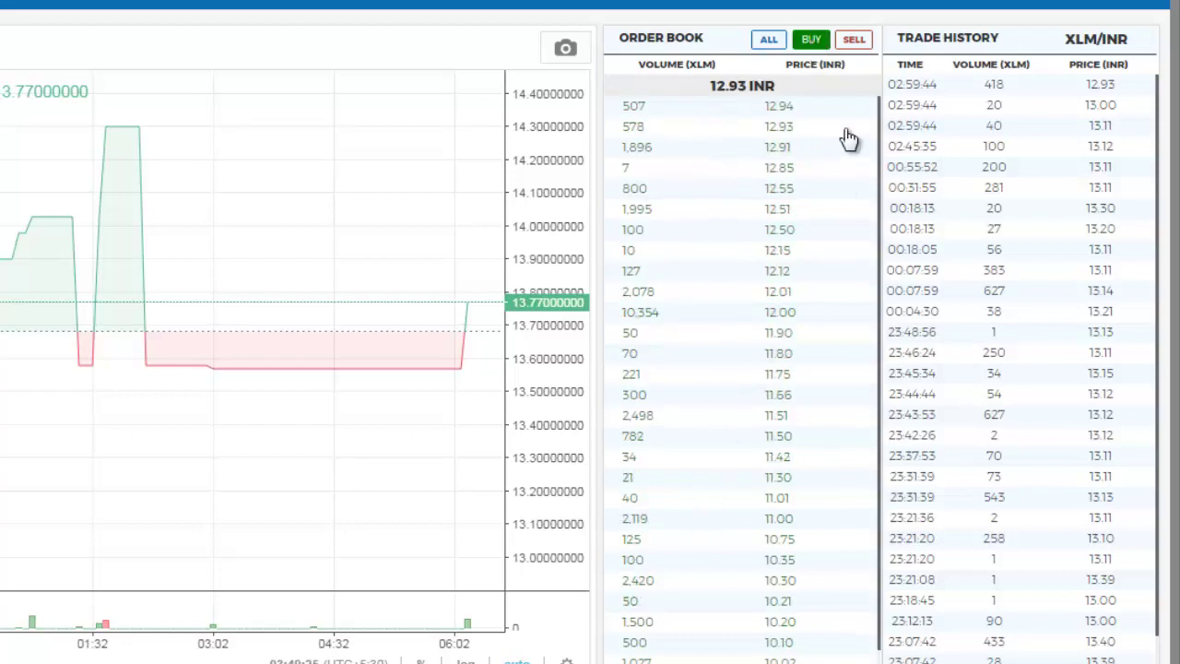
pyautogui.click(853, 51)
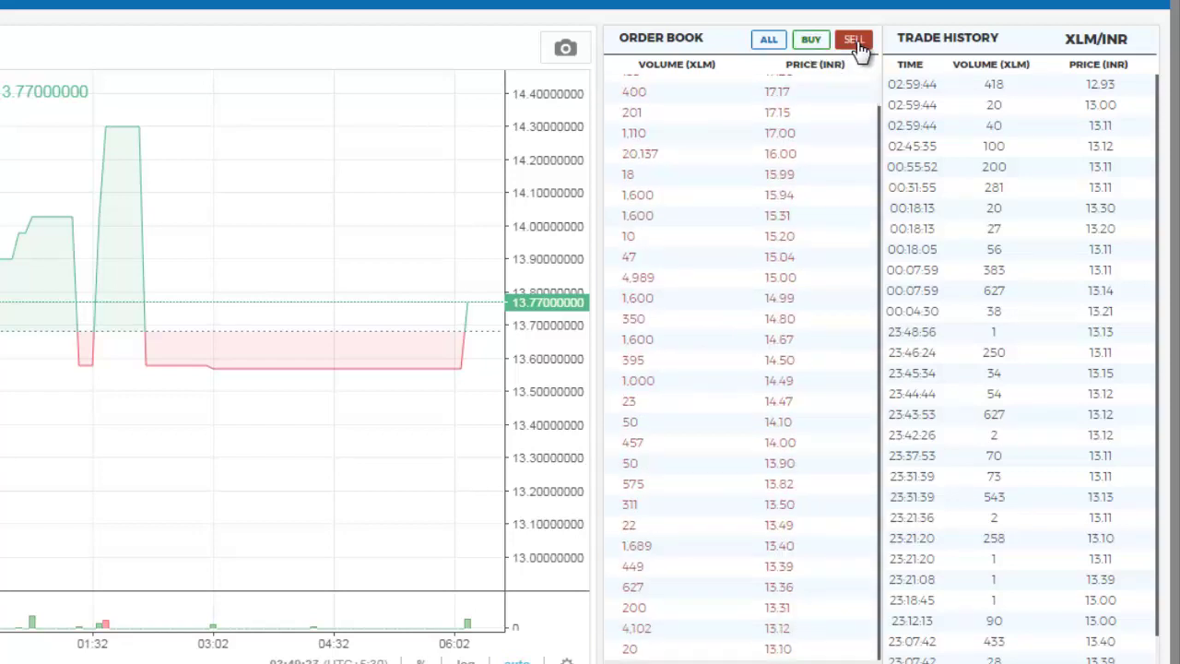
# Step: Show all XLM orders in the order book again and display the account's own trades
pyautogui.scroll(1, 798, 299)
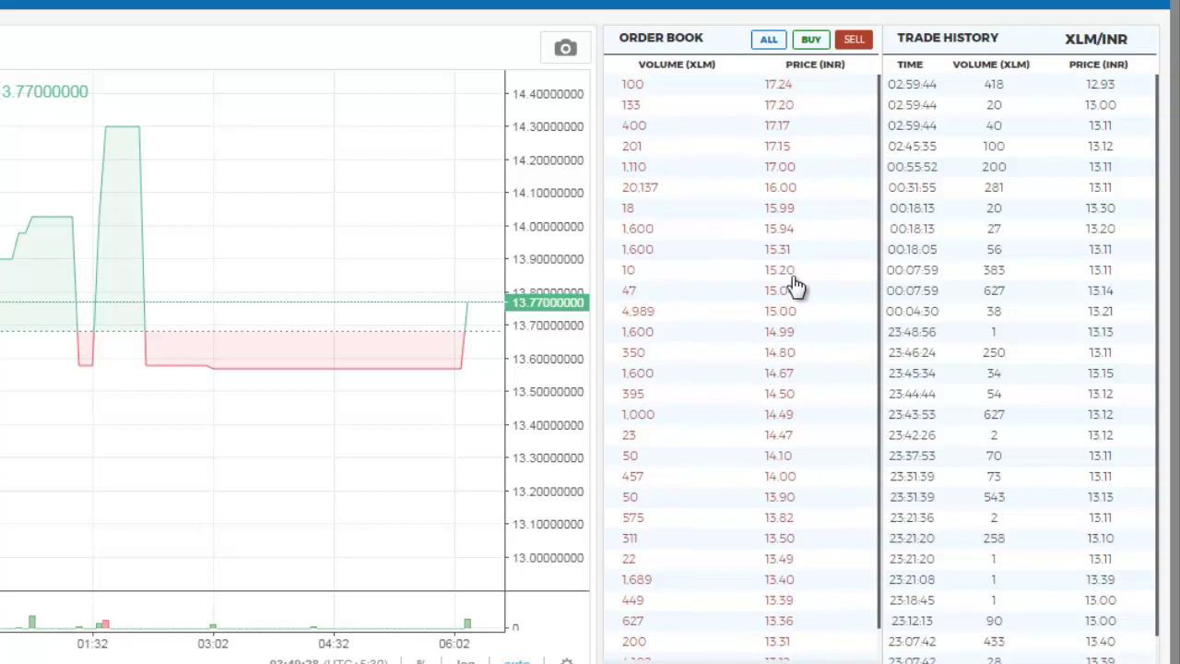
pyautogui.click(769, 43)
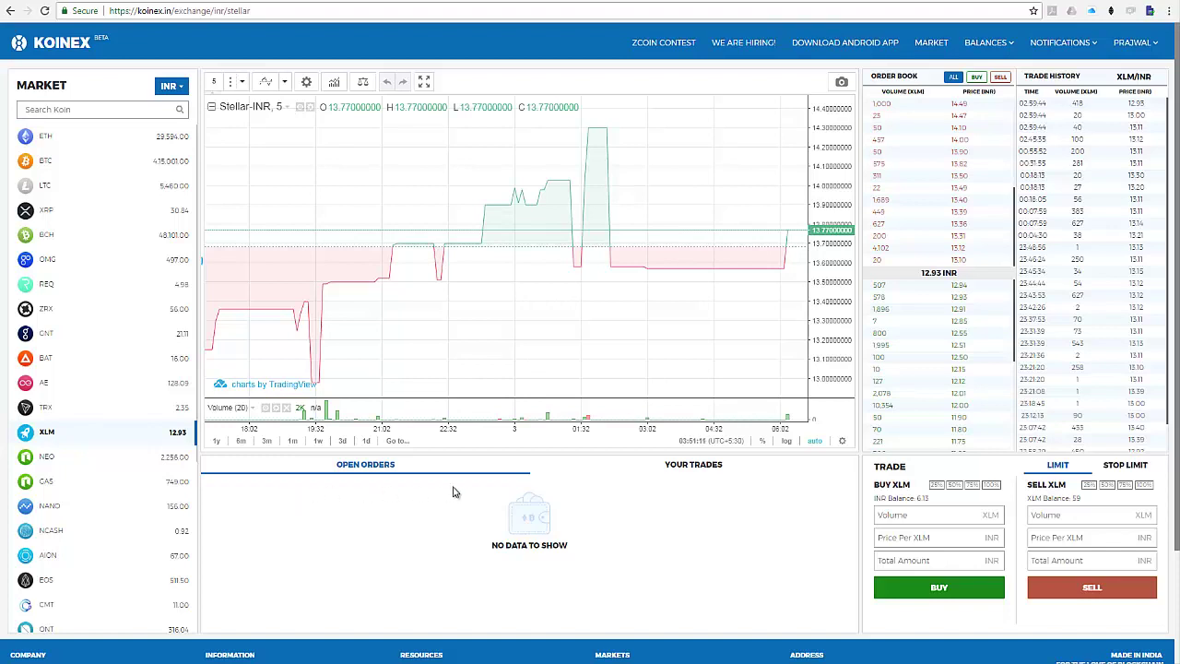
pyautogui.click(684, 471)
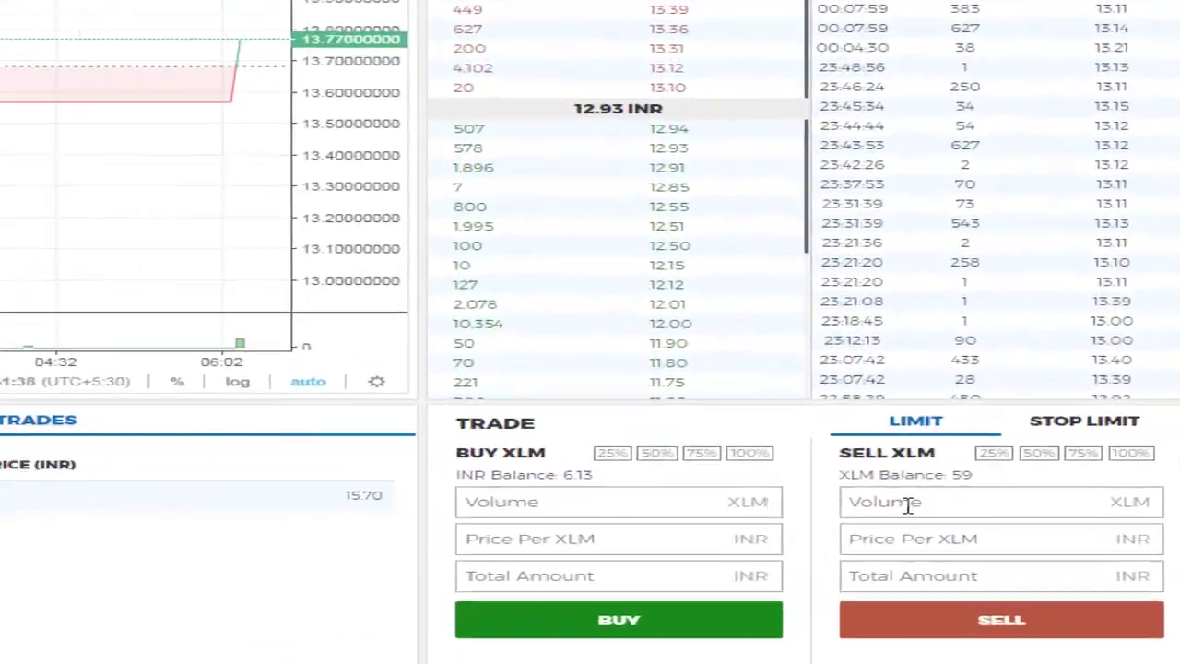
# Step: Fill in a limit sell order for 3 XLM at a price of 12.94 INR per XLM
pyautogui.click(1055, 515)
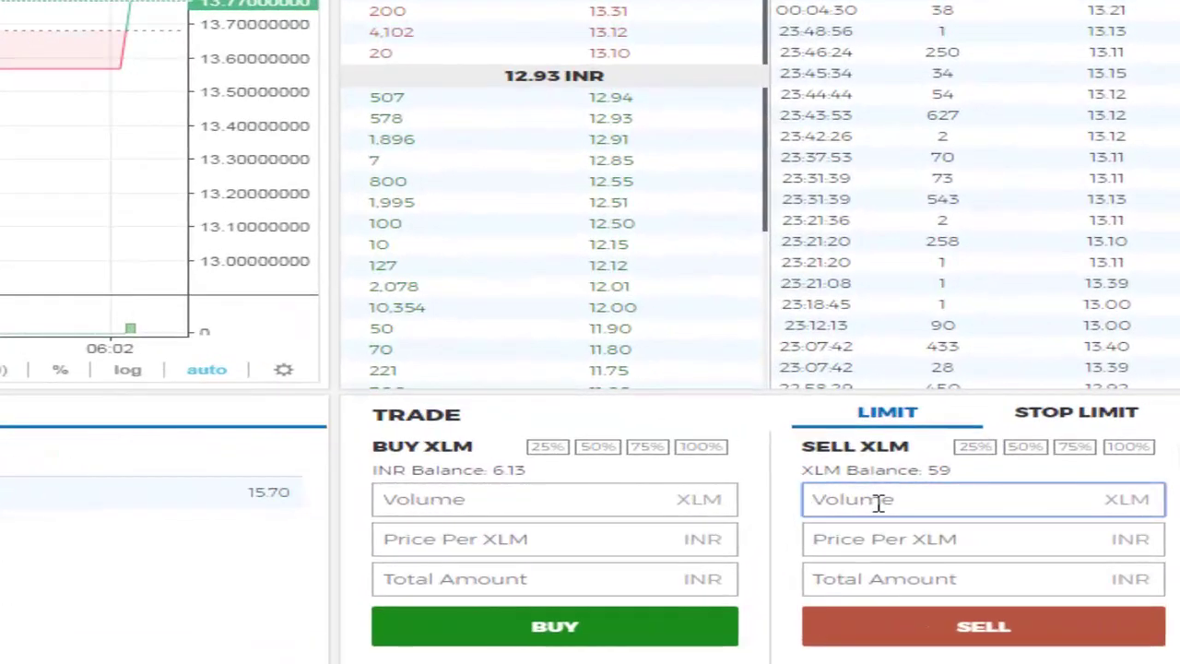
pyautogui.write('3')
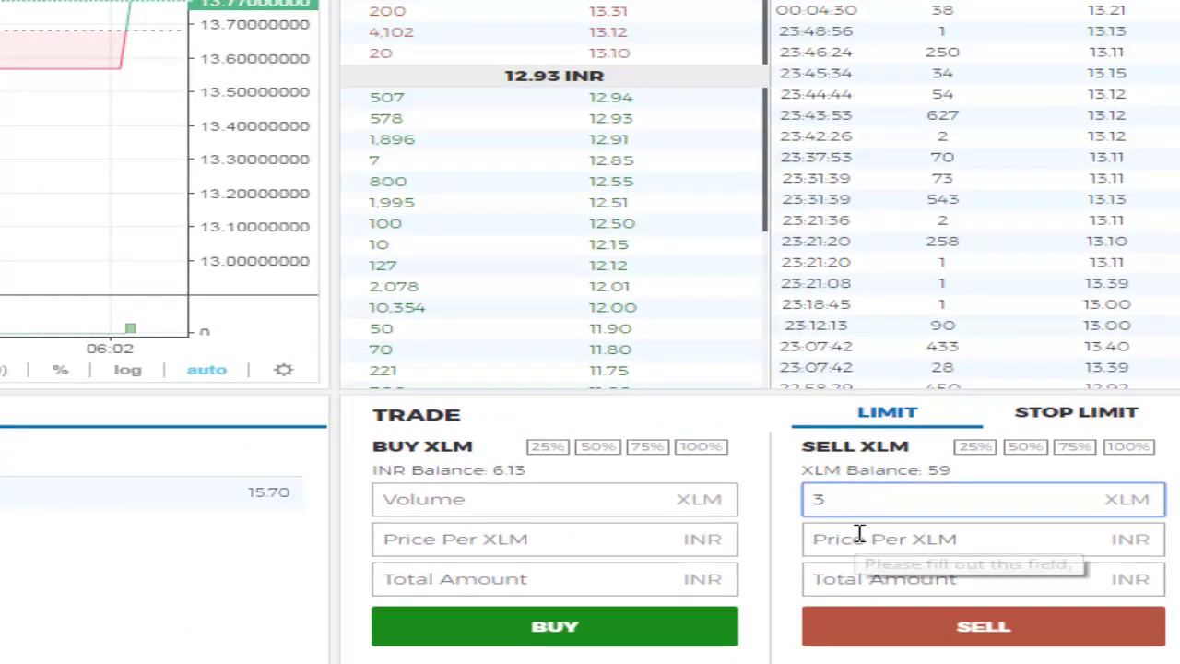
pyautogui.click(858, 538)
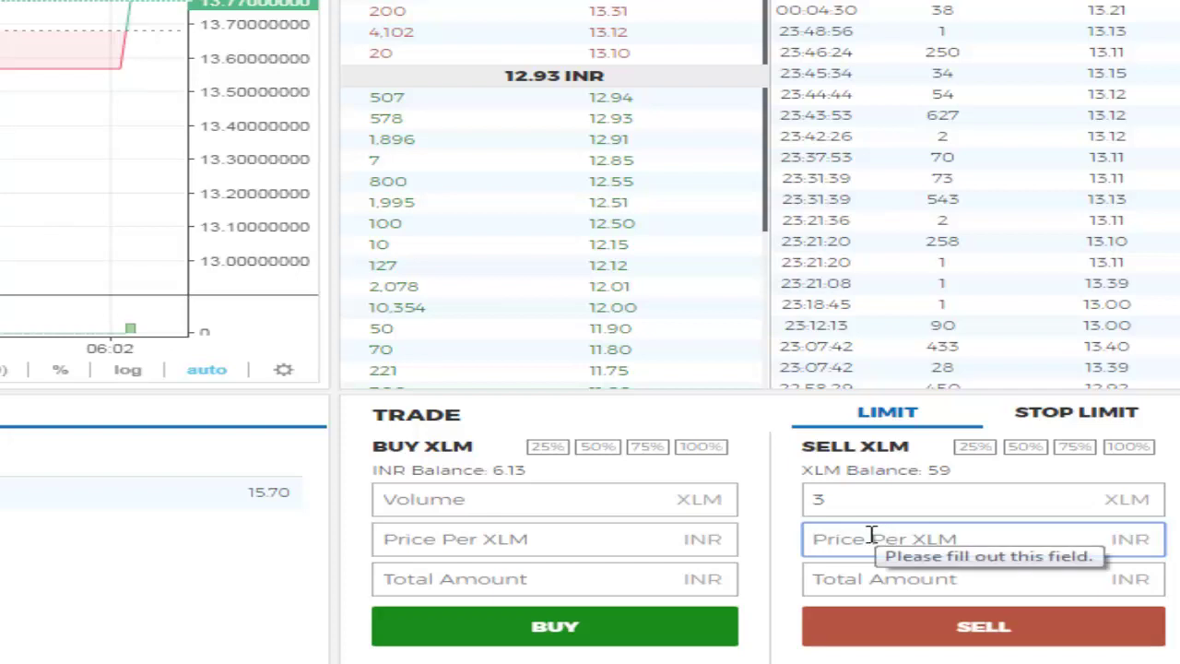
pyautogui.write('12.9')
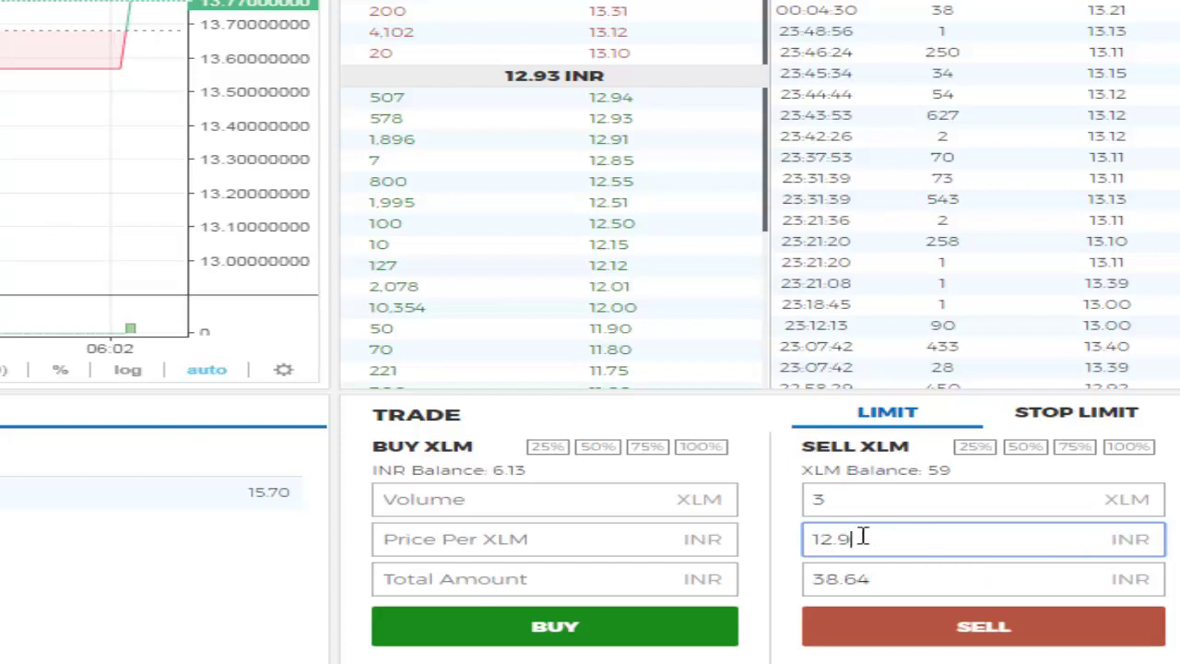
pyautogui.write('4')
pyautogui.moveTo(801, 470)
pyautogui.mouseDown()
pyautogui.moveTo(964, 479)
pyautogui.moveTo(792, 458)
pyautogui.mouseUp()
pyautogui.click(816, 475)
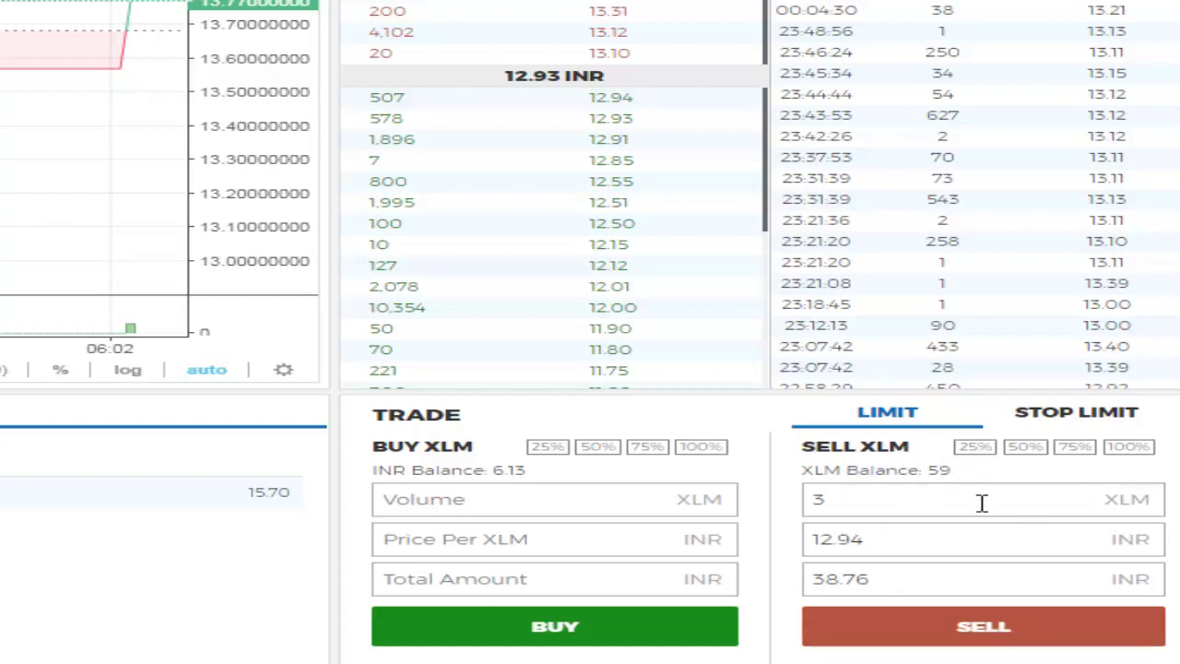
# Step: Review the sell order's volume, price and total amount, and place and confirm the order
pyautogui.doubleClick(807, 495)
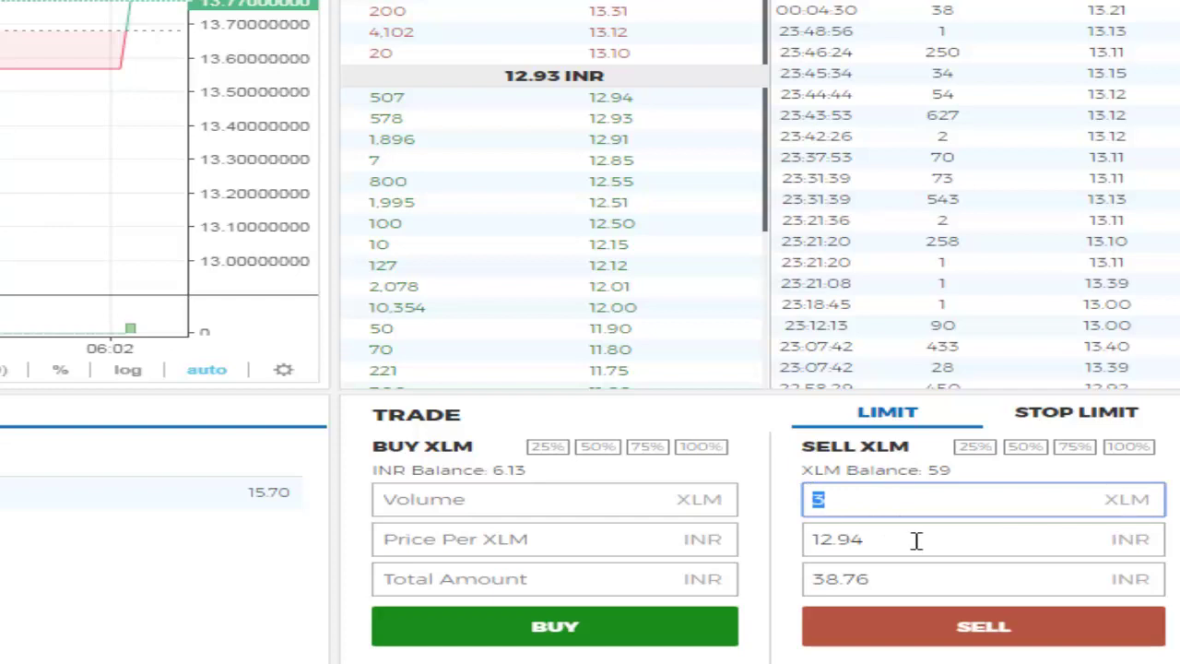
pyautogui.doubleClick(804, 538)
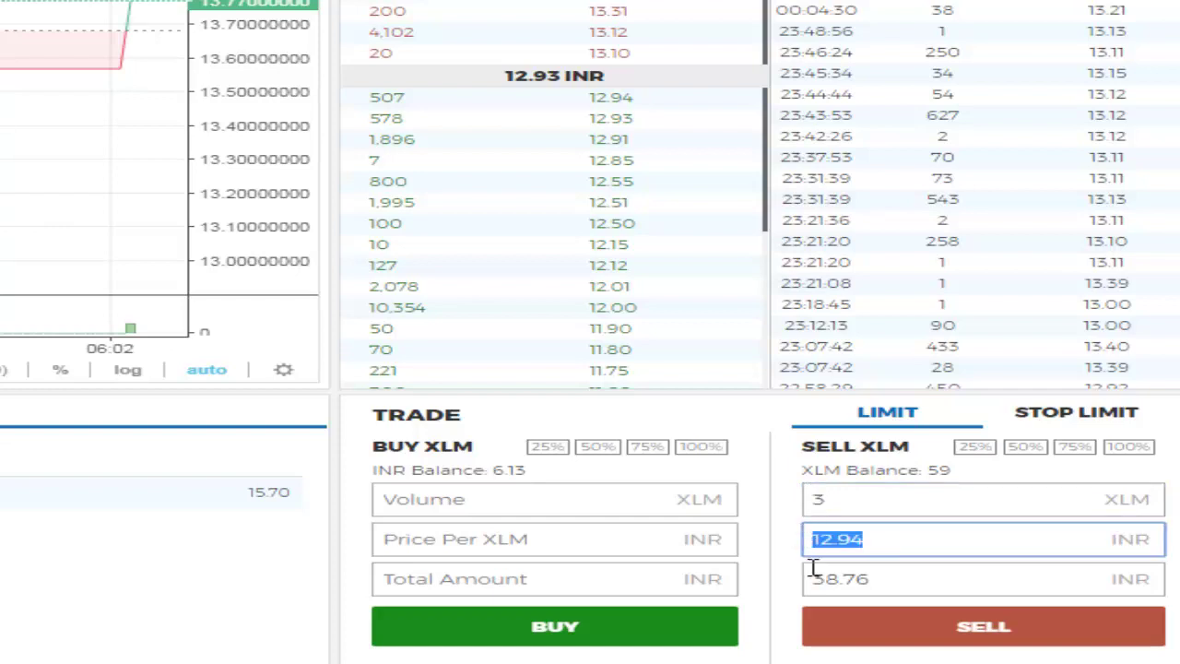
pyautogui.click(790, 573)
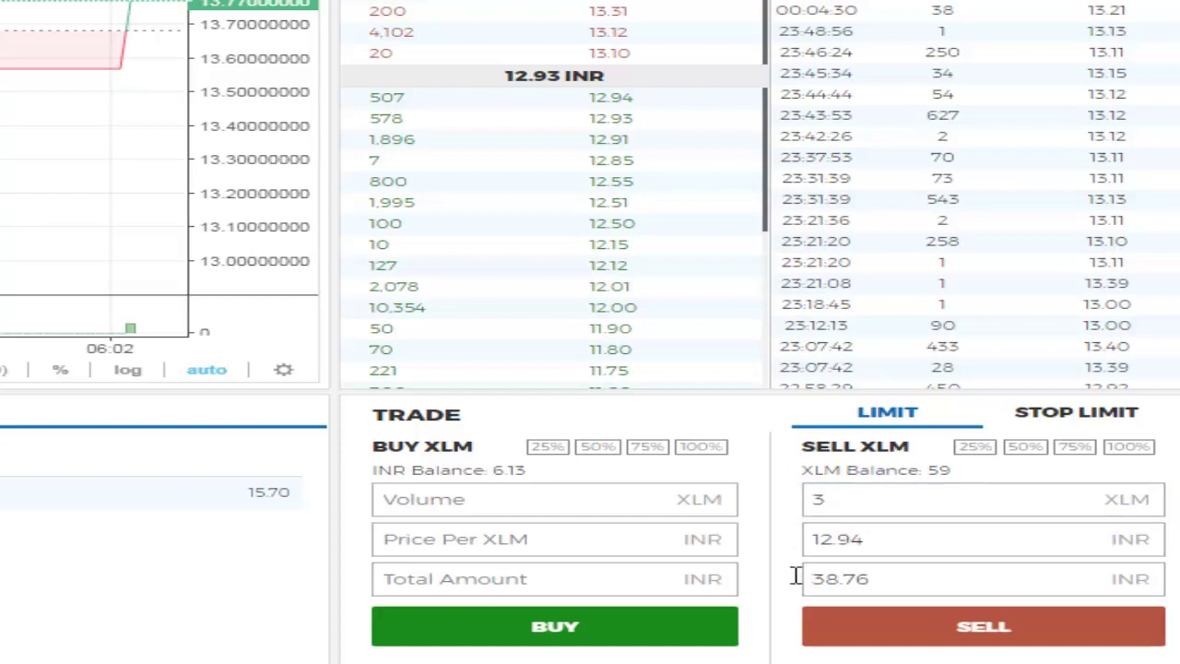
pyautogui.moveTo(882, 572); pyautogui.dragTo(808, 575)
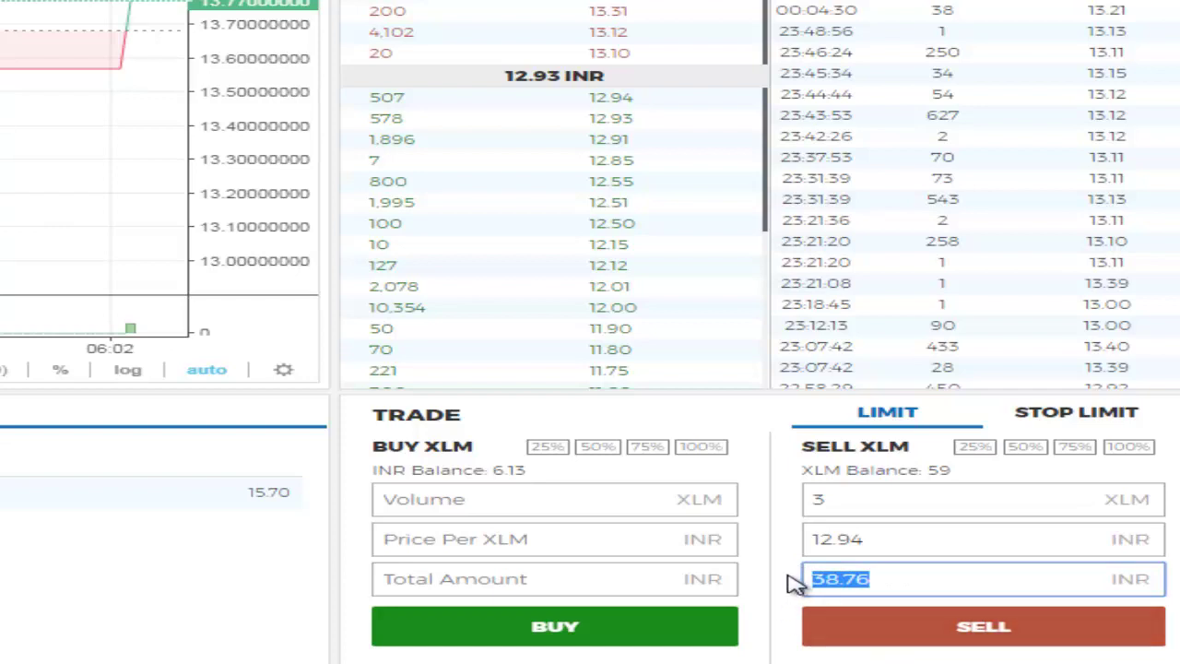
pyautogui.click(794, 582)
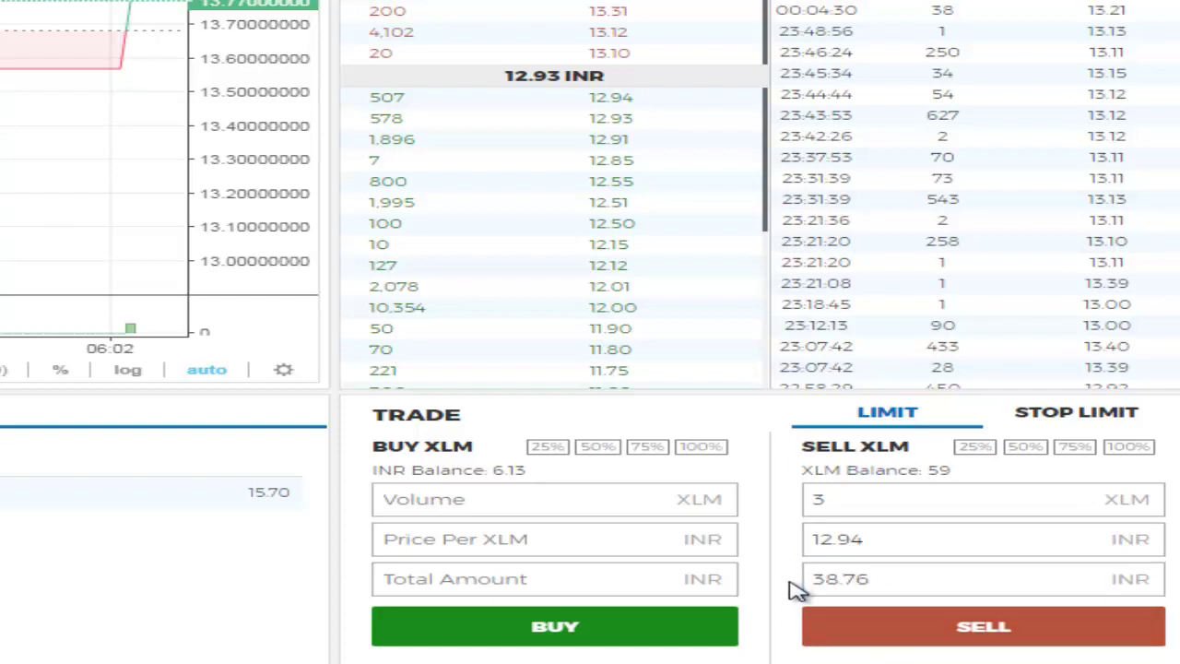
pyautogui.click(948, 634)
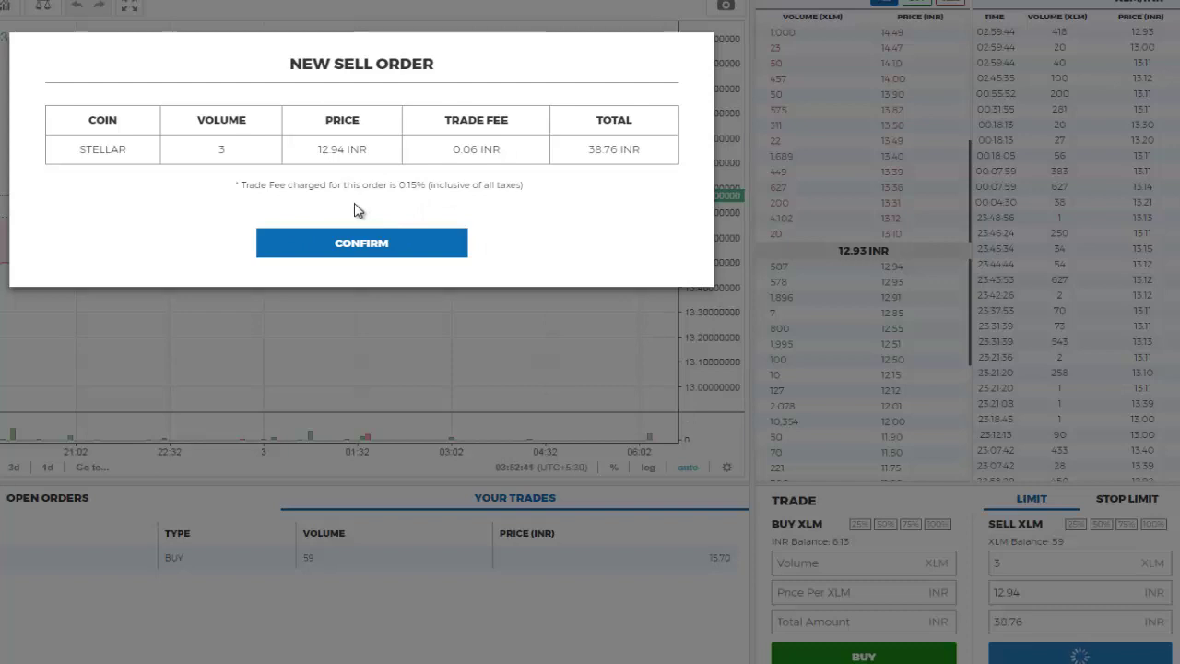
pyautogui.click(378, 251)
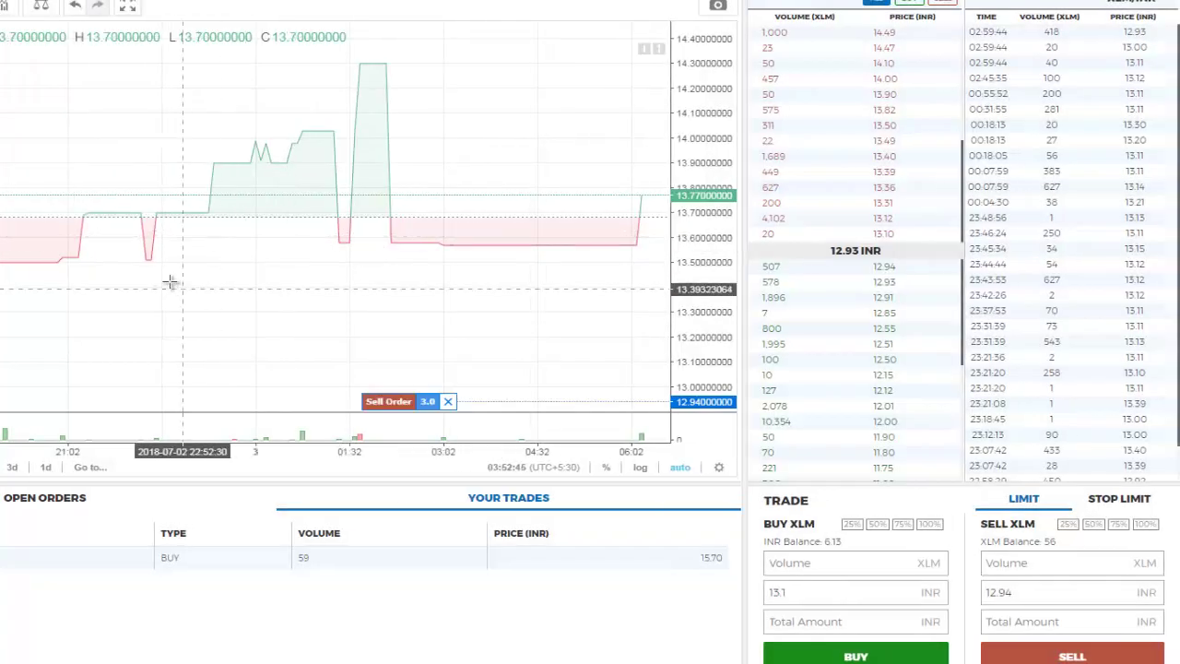
# Step: Display the open orders and compare the sell order's price with the last traded price in the order book
pyautogui.click(259, 491)
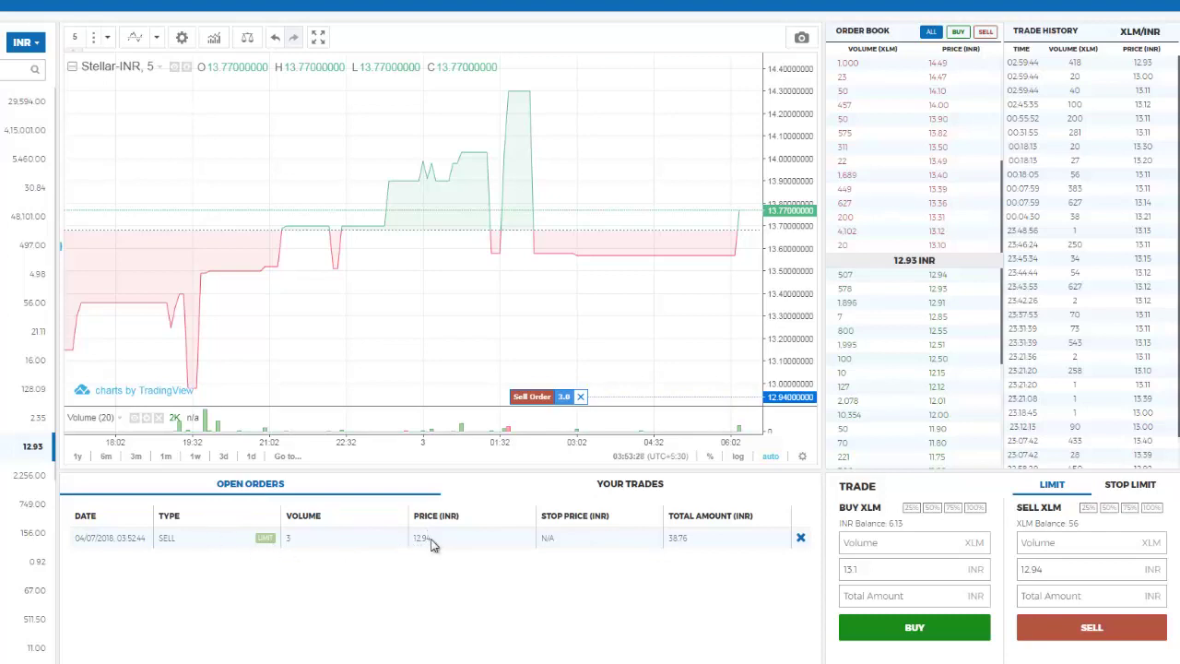
pyautogui.moveTo(434, 544); pyautogui.dragTo(403, 544)
pyautogui.moveTo(892, 265); pyautogui.dragTo(938, 265)
# Step: Bring up the cancellation confirmation for the open XLM sell order and dismiss it
pyautogui.click(801, 538)
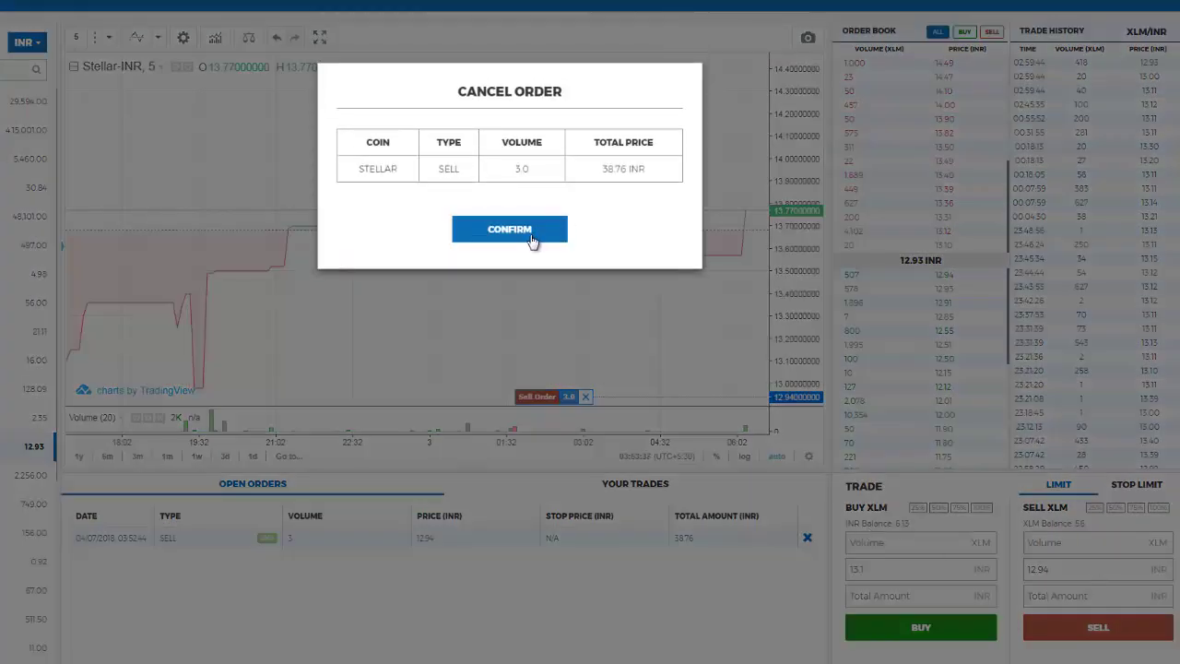
pyautogui.click(534, 237)
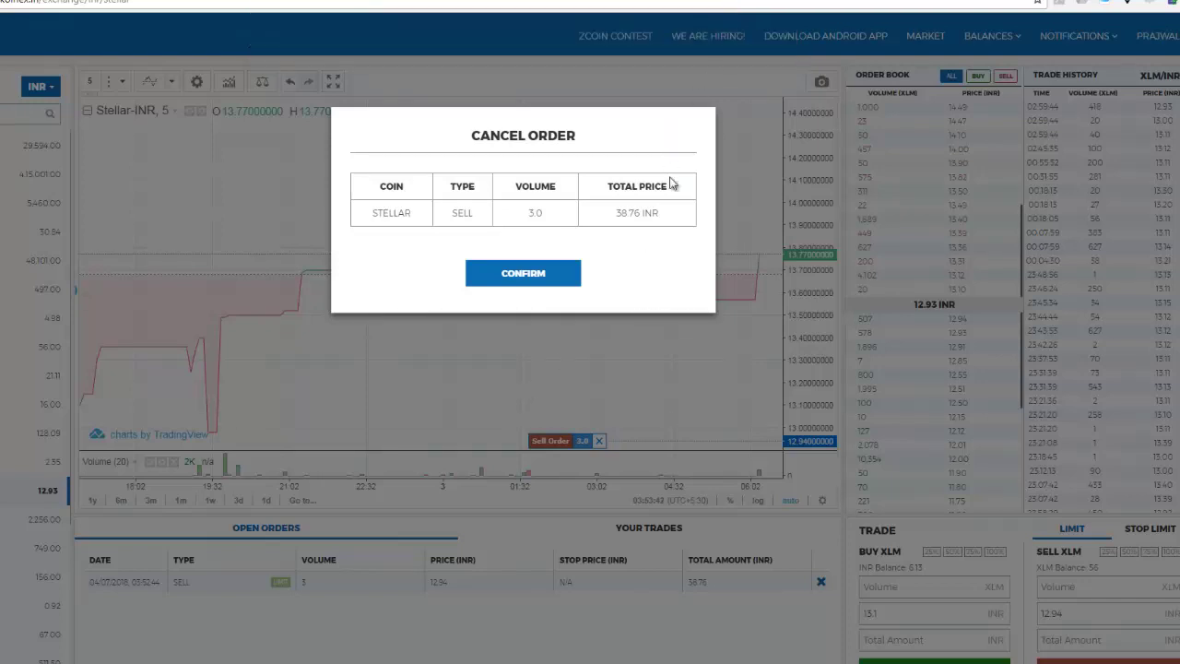
pyautogui.click(653, 390)
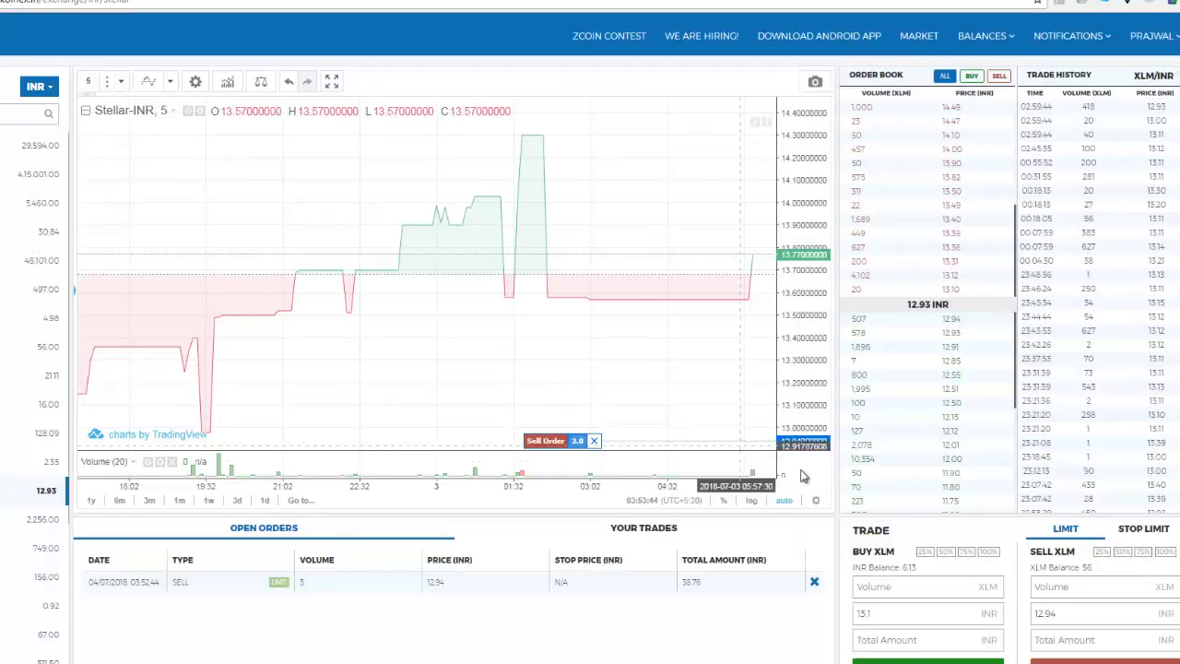
# Step: Open the INR wallet and check its total balance
pyautogui.click(999, 37)
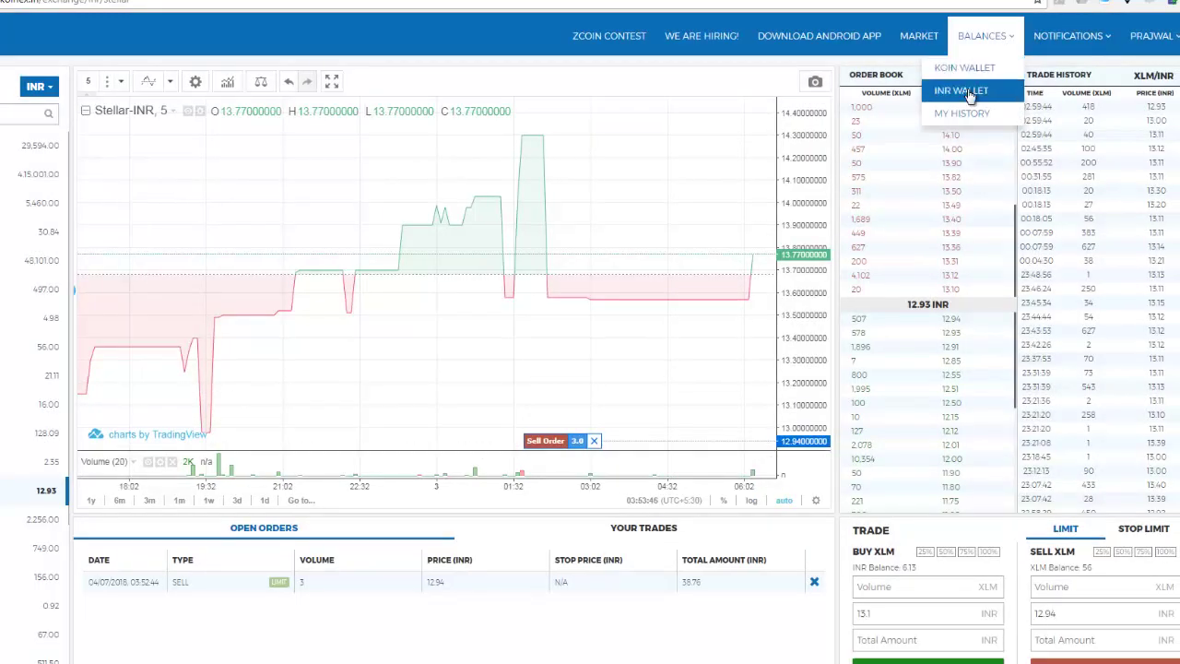
pyautogui.click(964, 91)
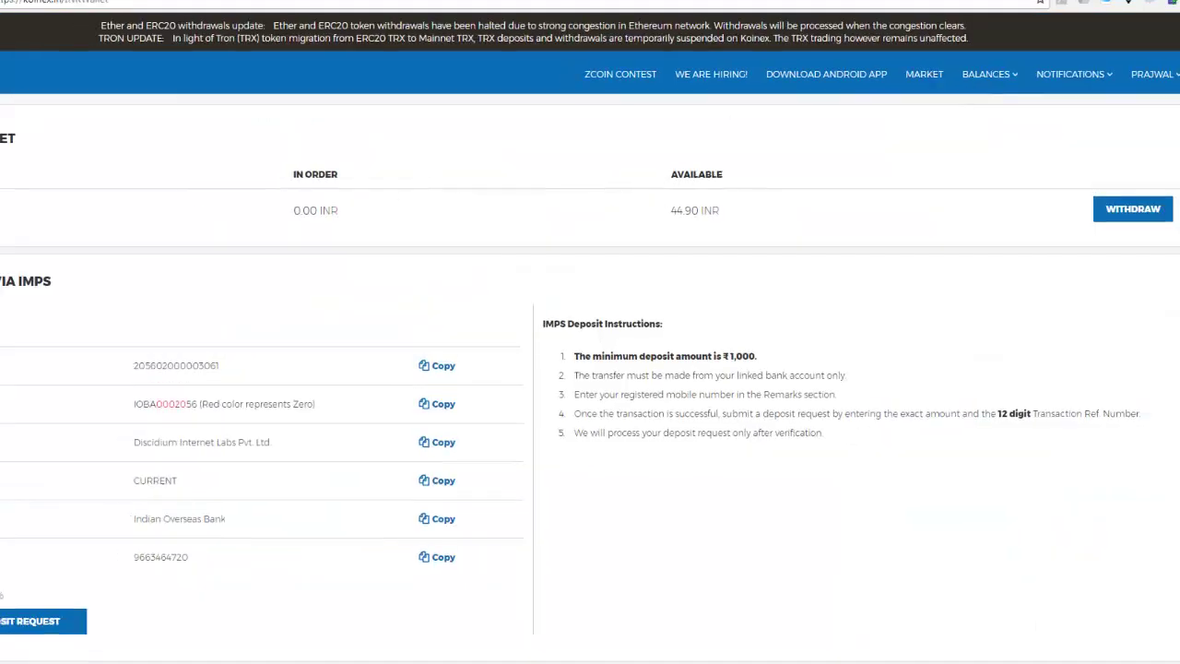
pyautogui.moveTo(79, 208); pyautogui.dragTo(22, 208)
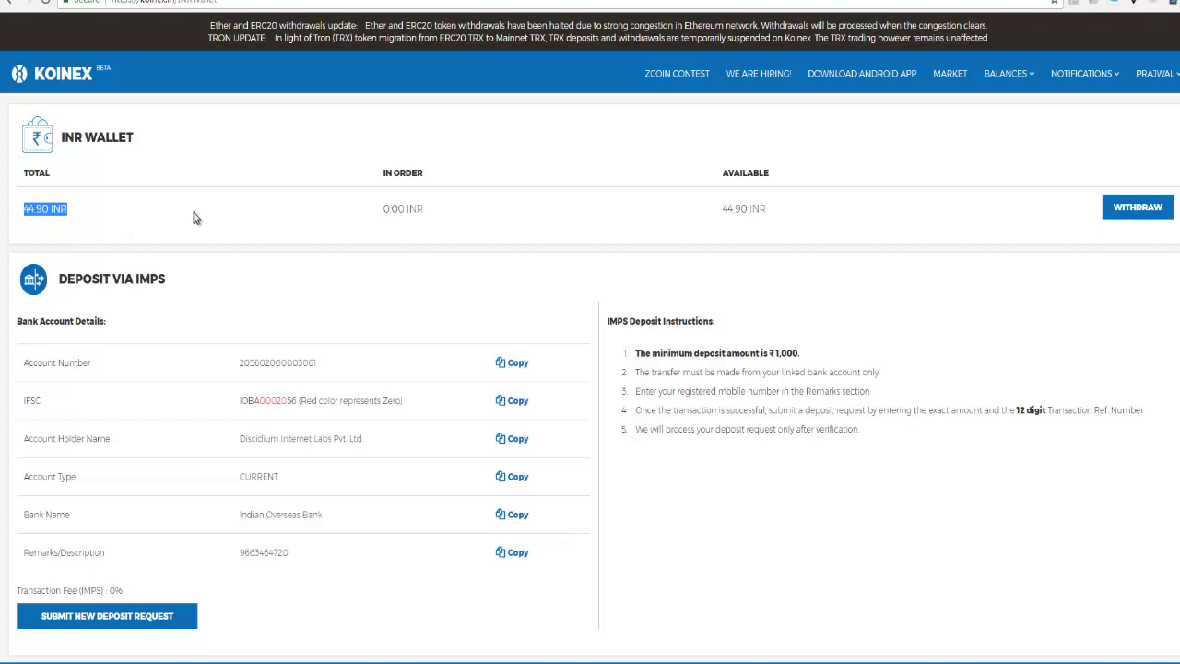
pyautogui.click(120, 226)
# Step: Start an INR withdrawal with an amount of 44.90 and dismiss it without submitting
pyautogui.click(1125, 212)
pyautogui.click(608, 181)
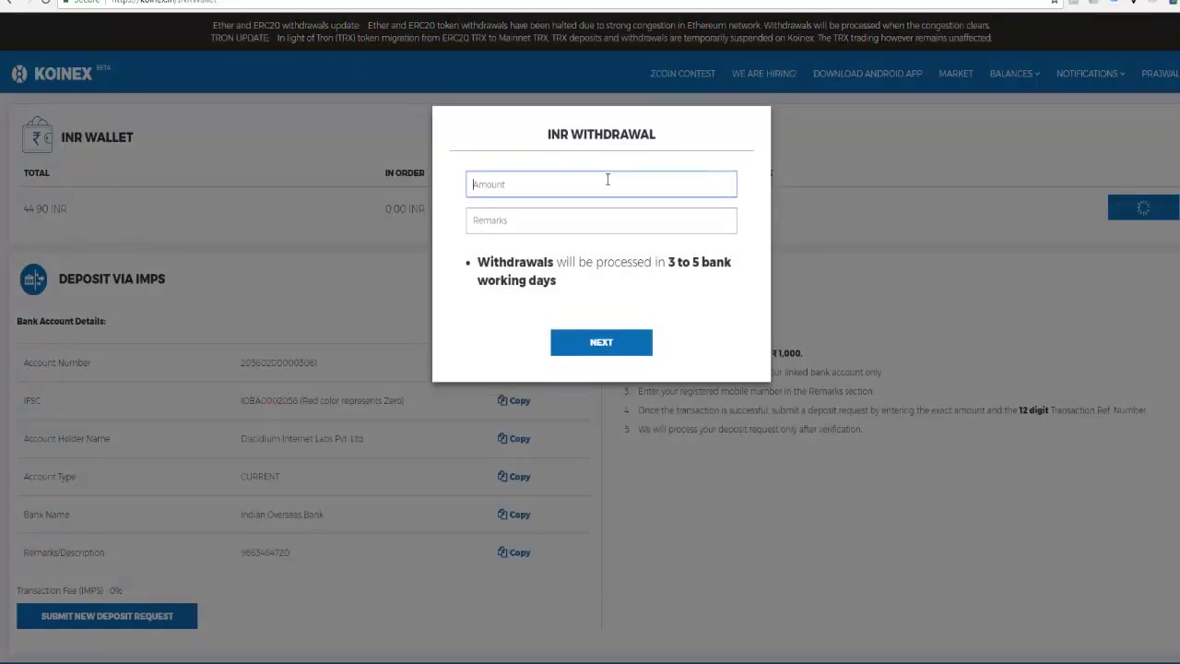
pyautogui.write('44.90')
pyautogui.click(607, 219)
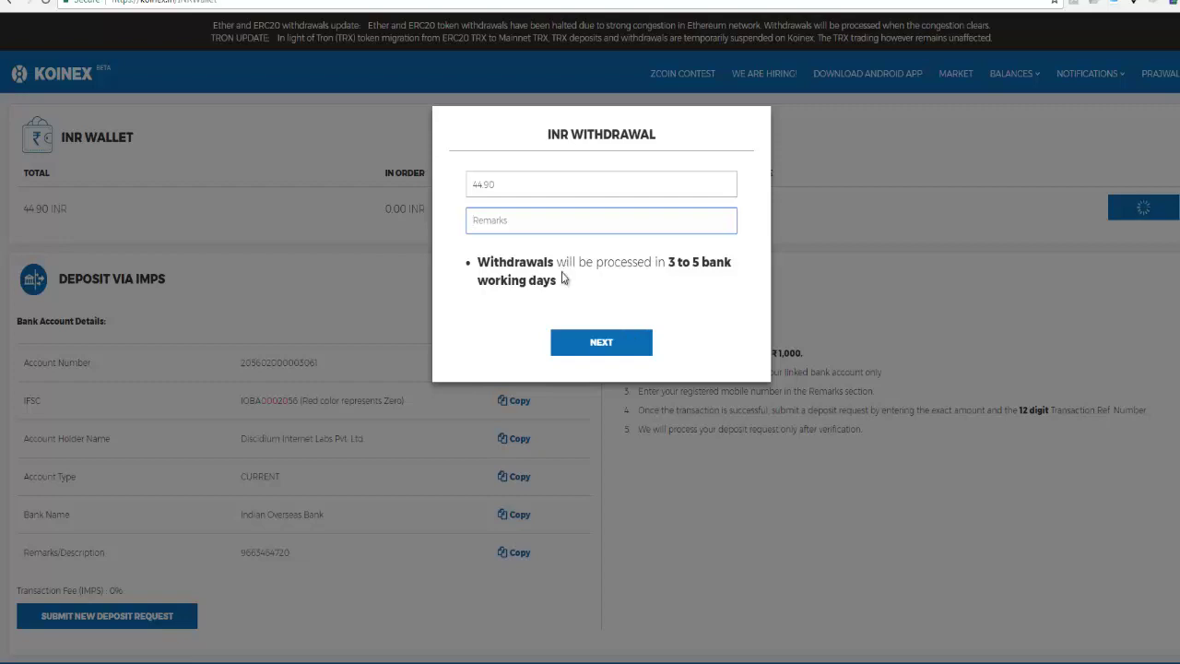
pyautogui.click(802, 277)
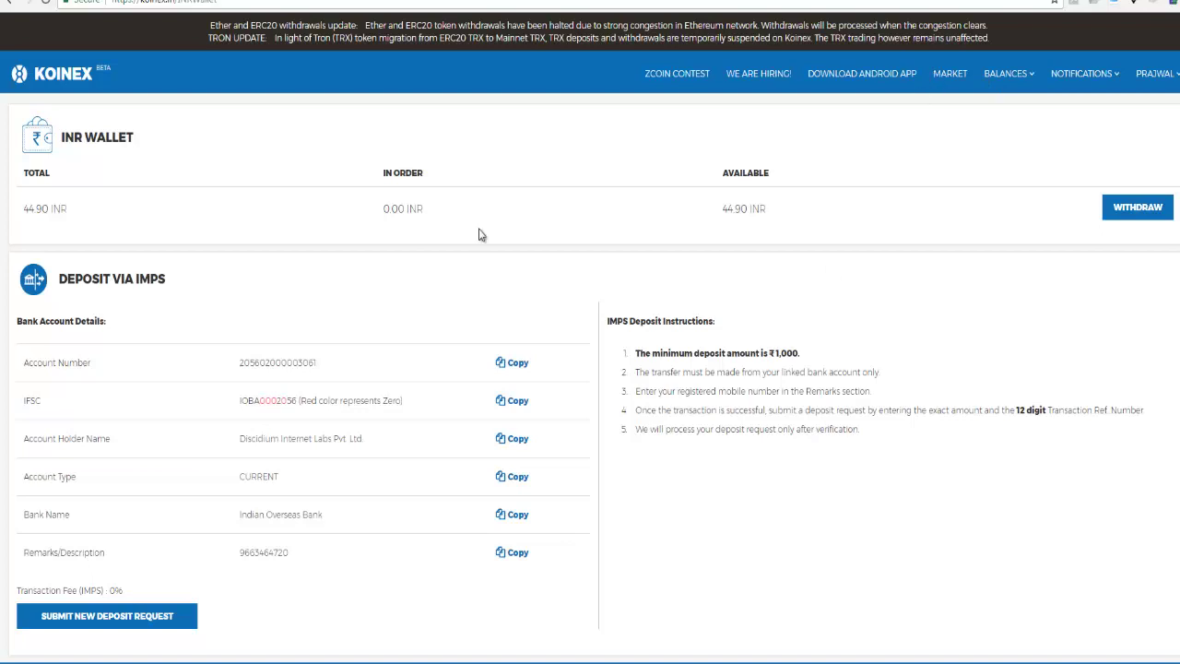
# Step: Check the INR wallet total, return to the market overview and open the Nucleus Vision trading page
pyautogui.moveTo(66, 208); pyautogui.dragTo(23, 208)
pyautogui.click(946, 77)
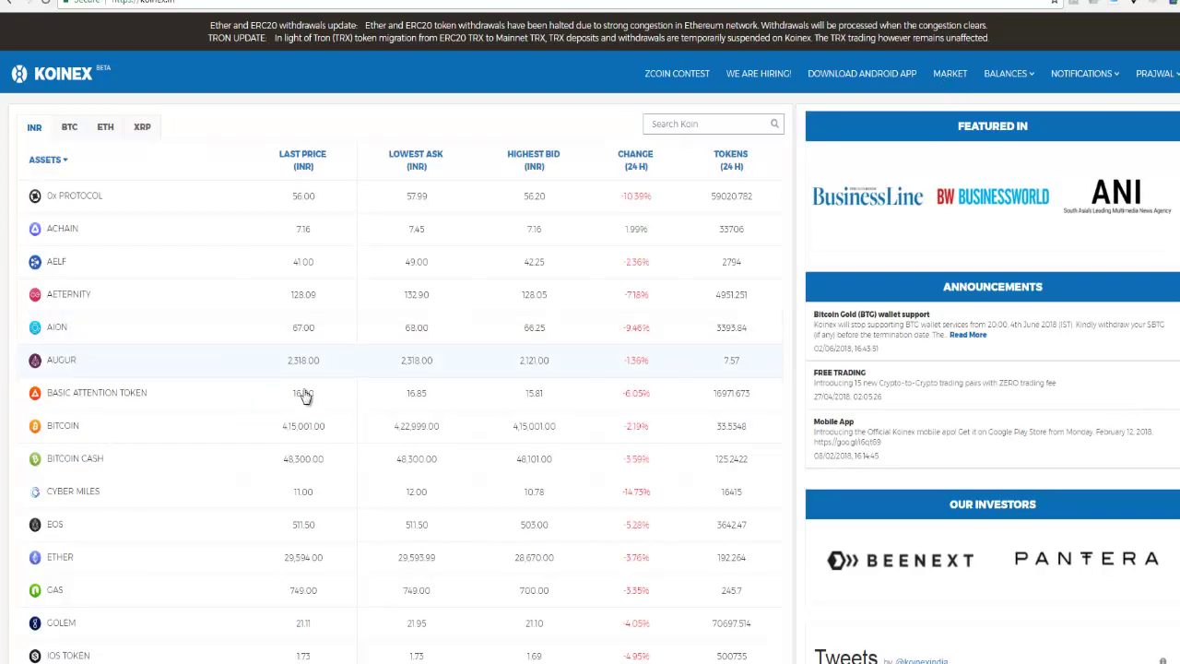
pyautogui.scroll(-1, 299, 371)
pyautogui.scroll(-2, 299, 370)
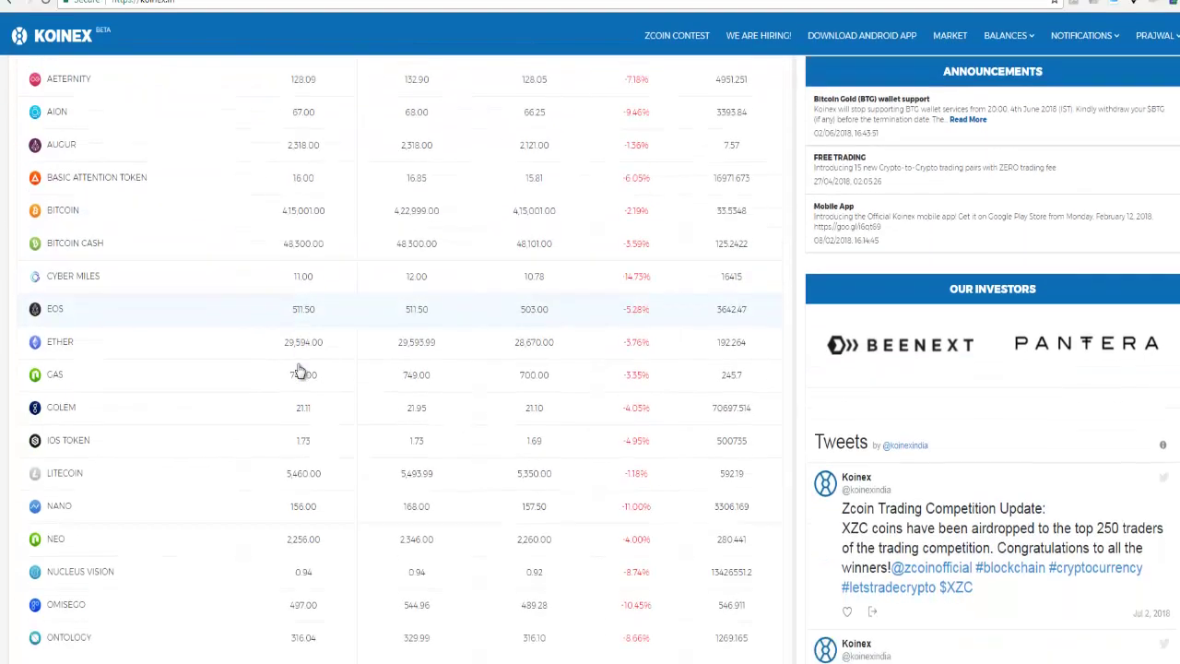
pyautogui.click(118, 568)
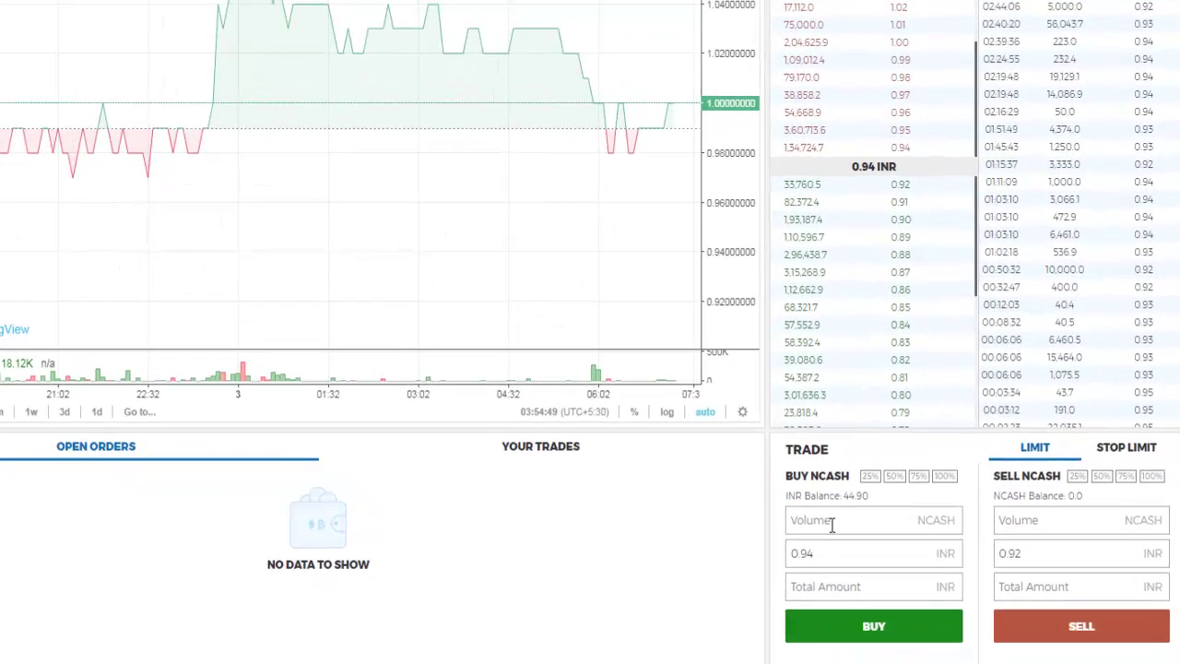
# Step: Compare the buy price with the last traded price and set the NCASH buy order's volume to 40
pyautogui.click(828, 520)
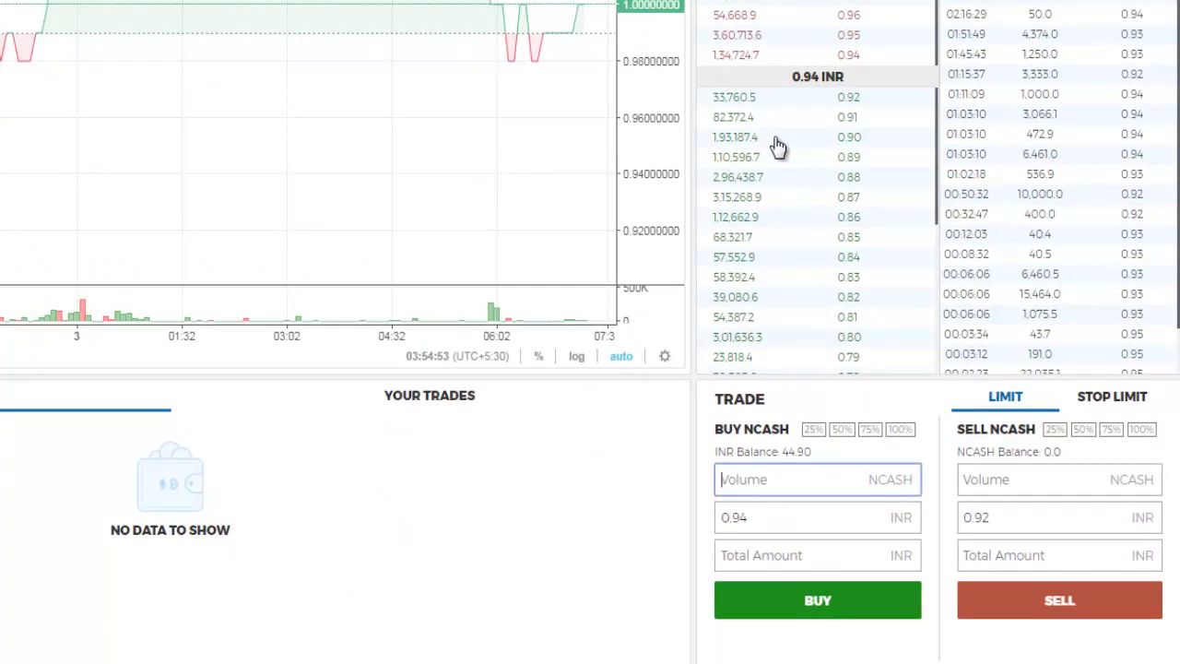
pyautogui.moveTo(793, 78); pyautogui.dragTo(853, 83)
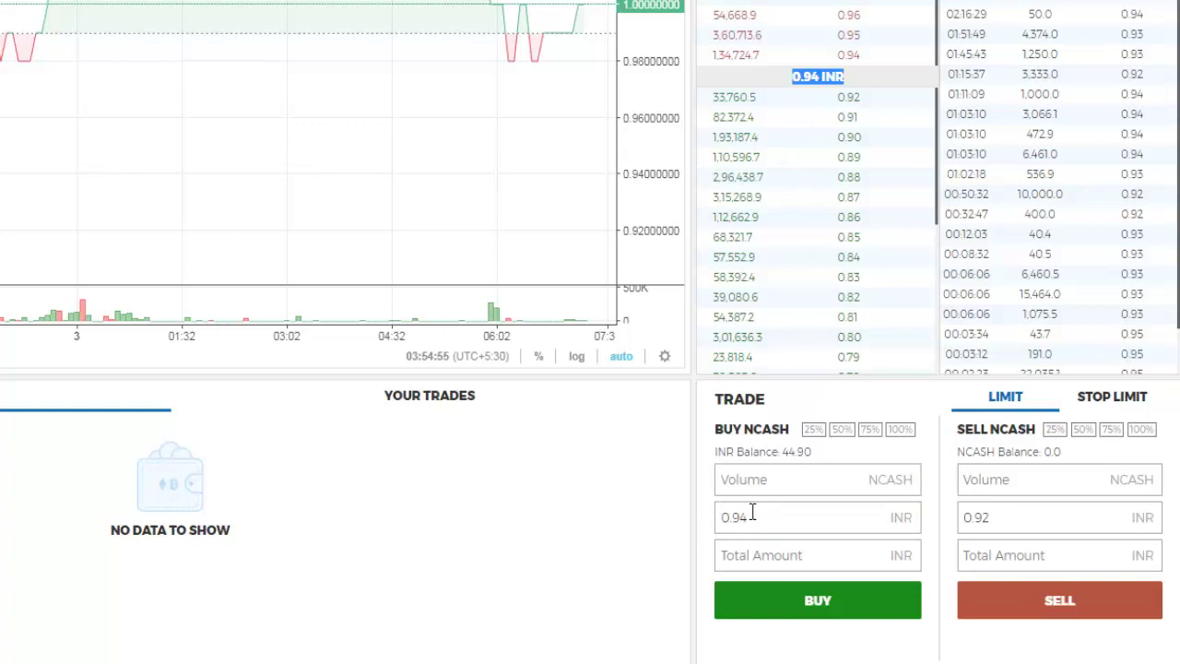
pyautogui.moveTo(761, 518); pyautogui.dragTo(723, 522)
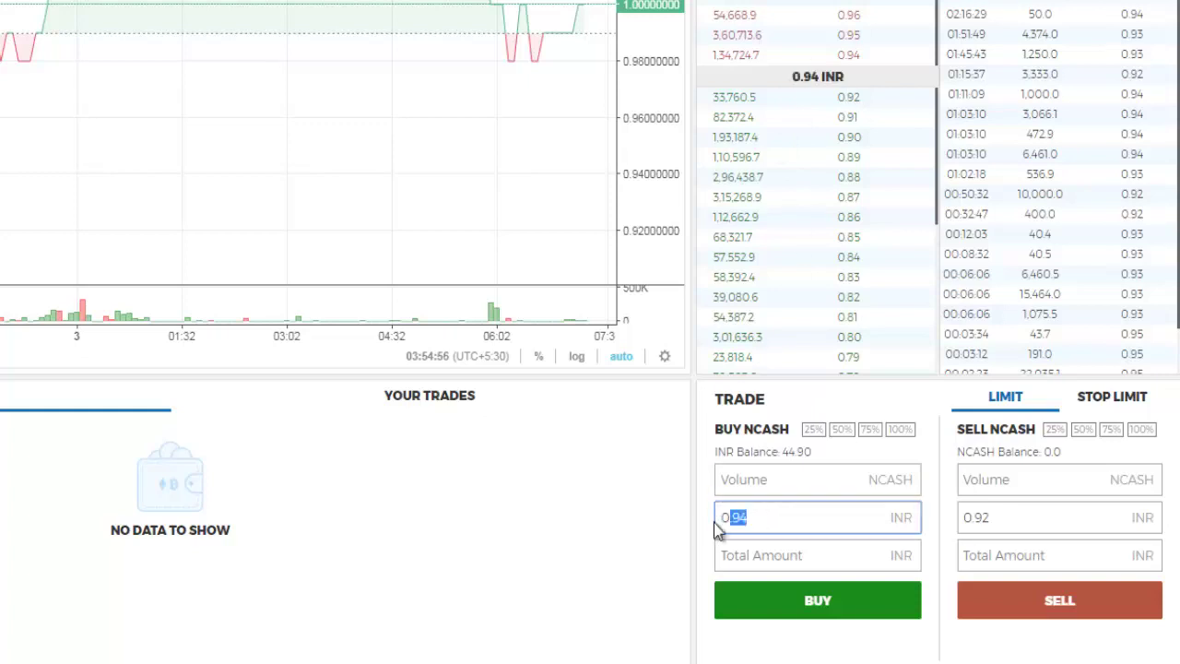
pyautogui.click(745, 481)
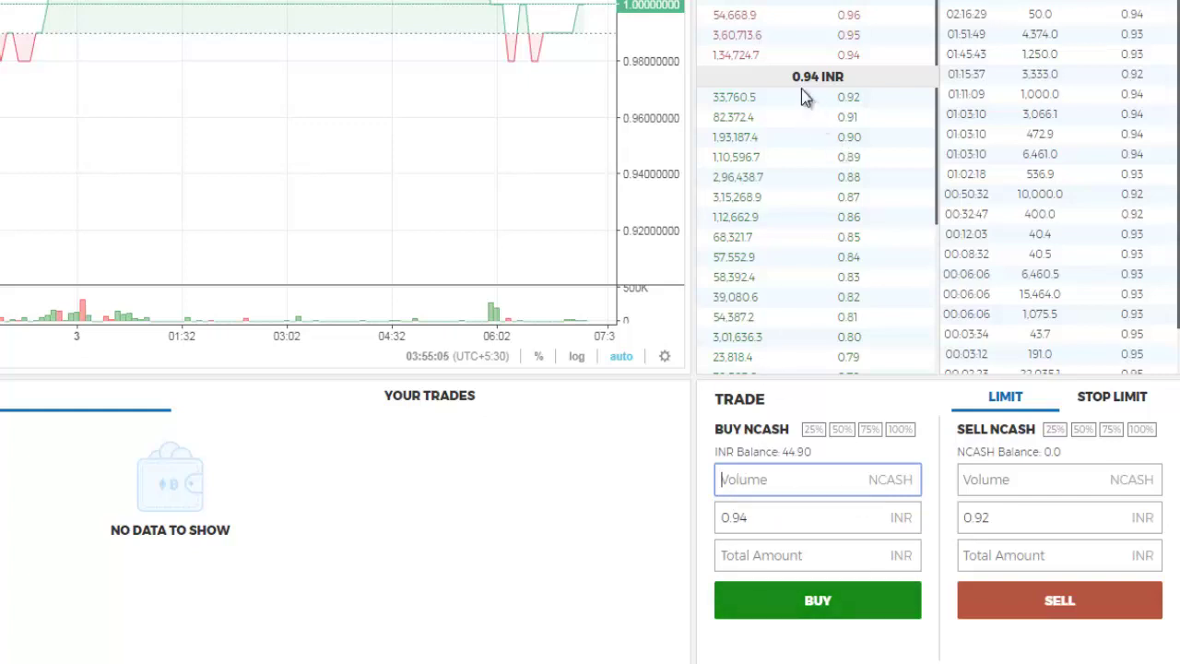
pyautogui.moveTo(791, 76); pyautogui.dragTo(846, 76)
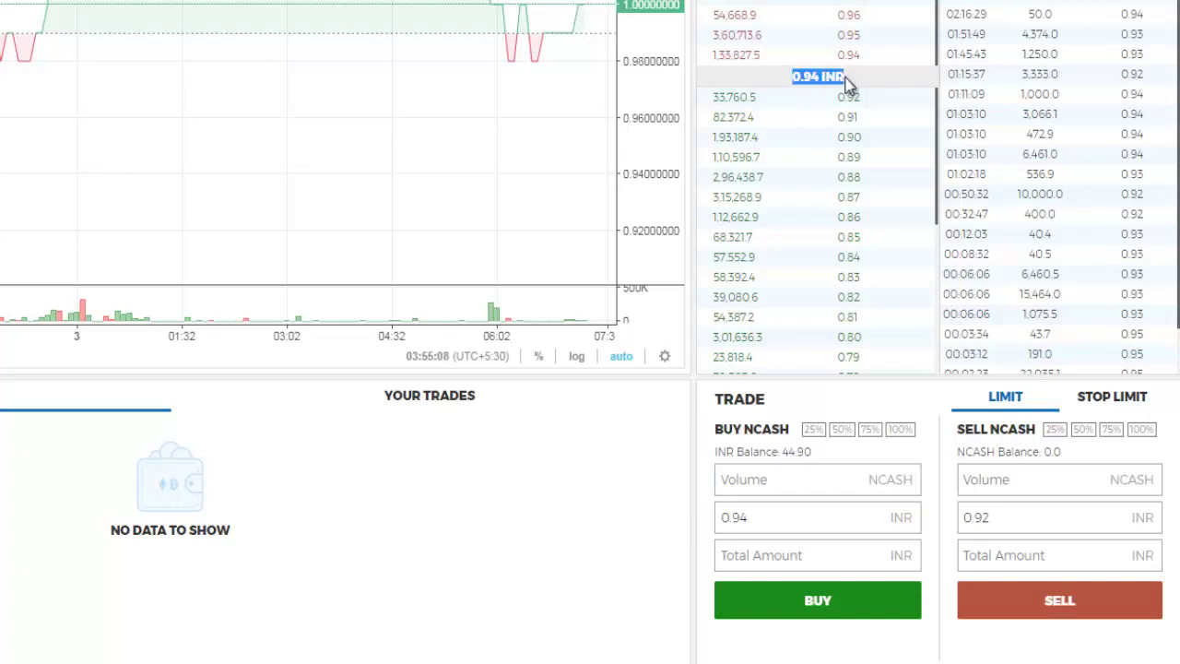
pyautogui.click(776, 478)
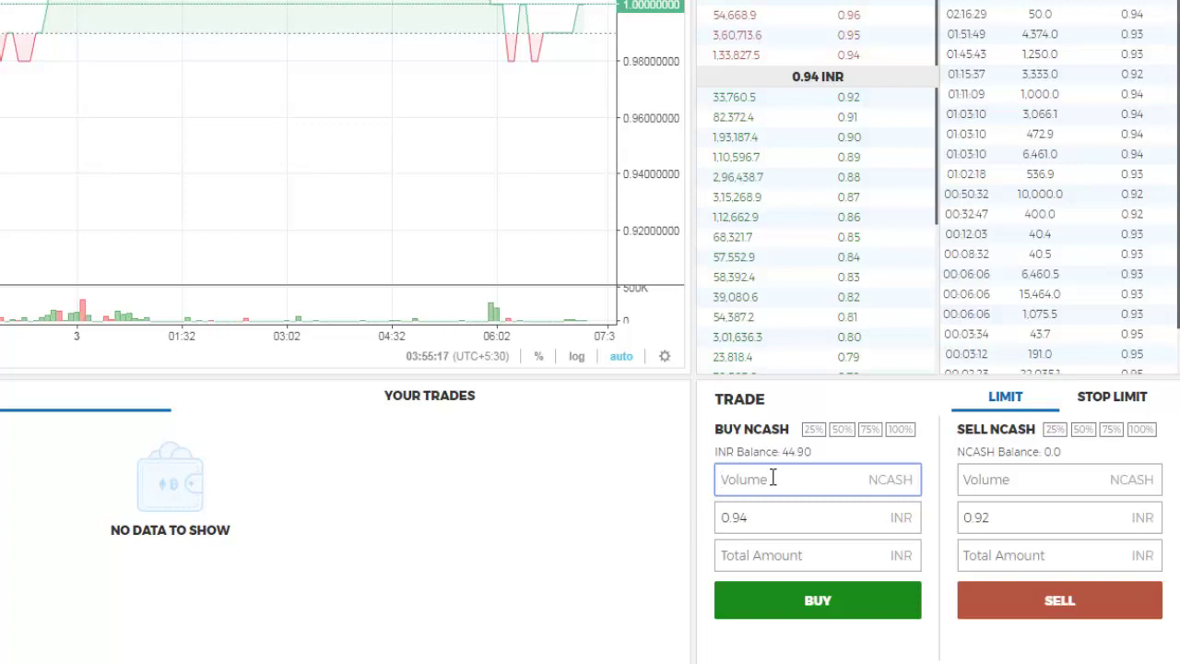
pyautogui.write('40')
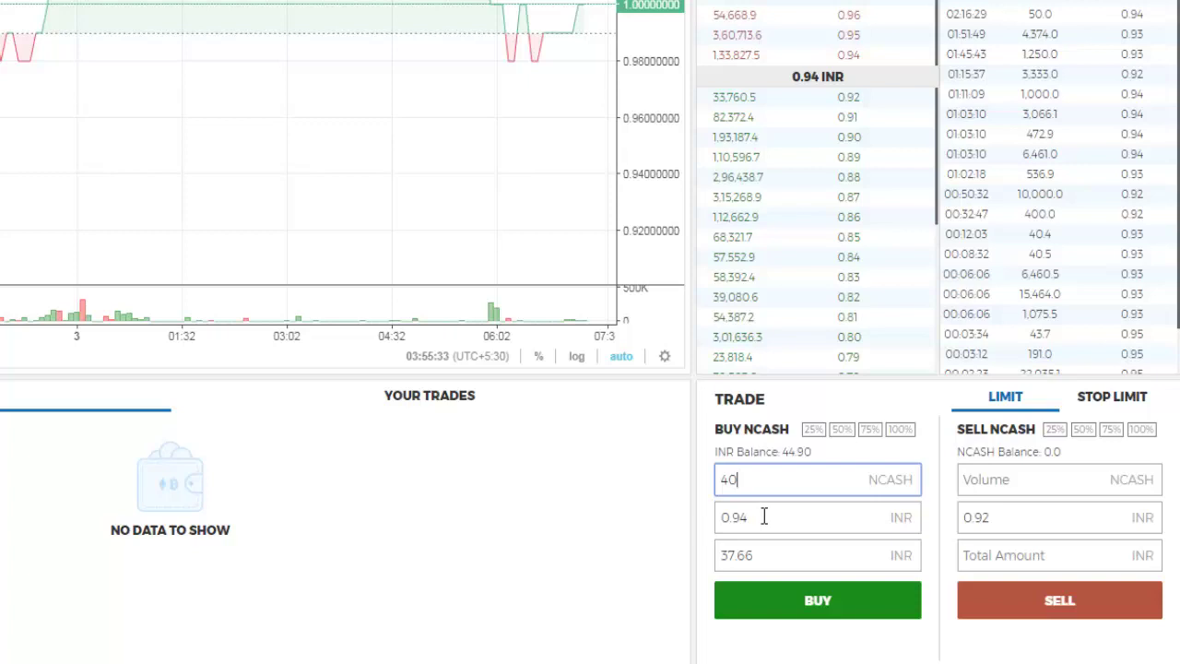
# Step: Set the NCASH buy price to 0.94 INR, then place and confirm the limit order for 40 NCASH
pyautogui.click(763, 516)
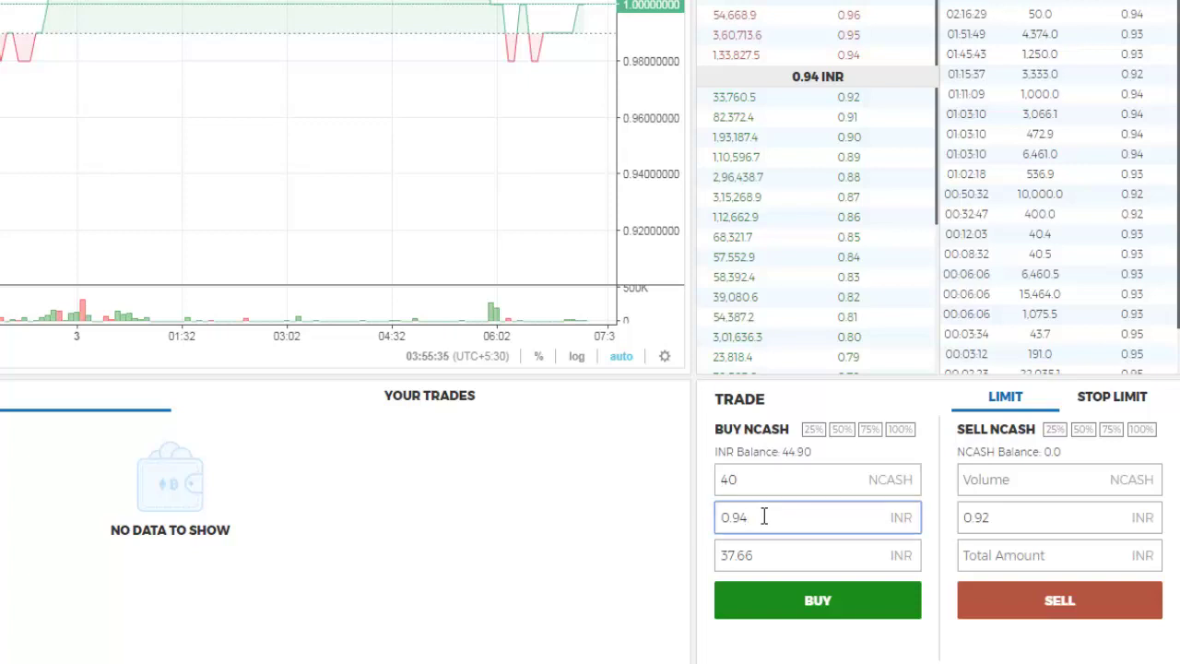
pyautogui.press('BackSpace')
pyautogui.write('6')
pyautogui.press('BackSpace')
pyautogui.write('4')
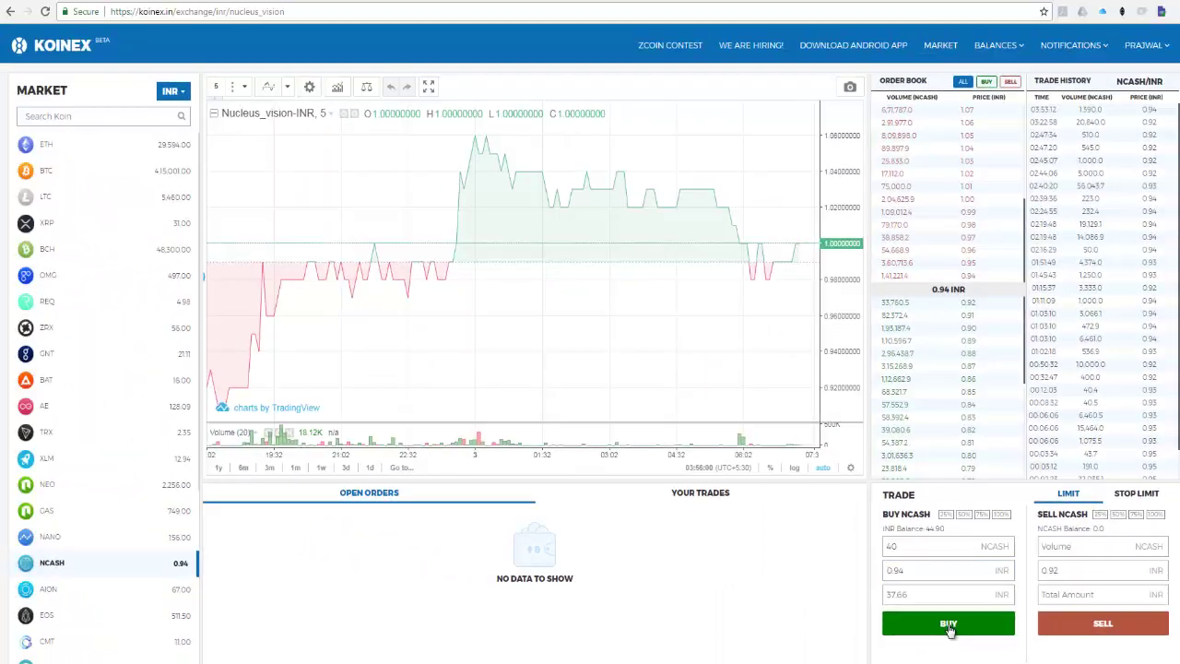
pyautogui.click(857, 610)
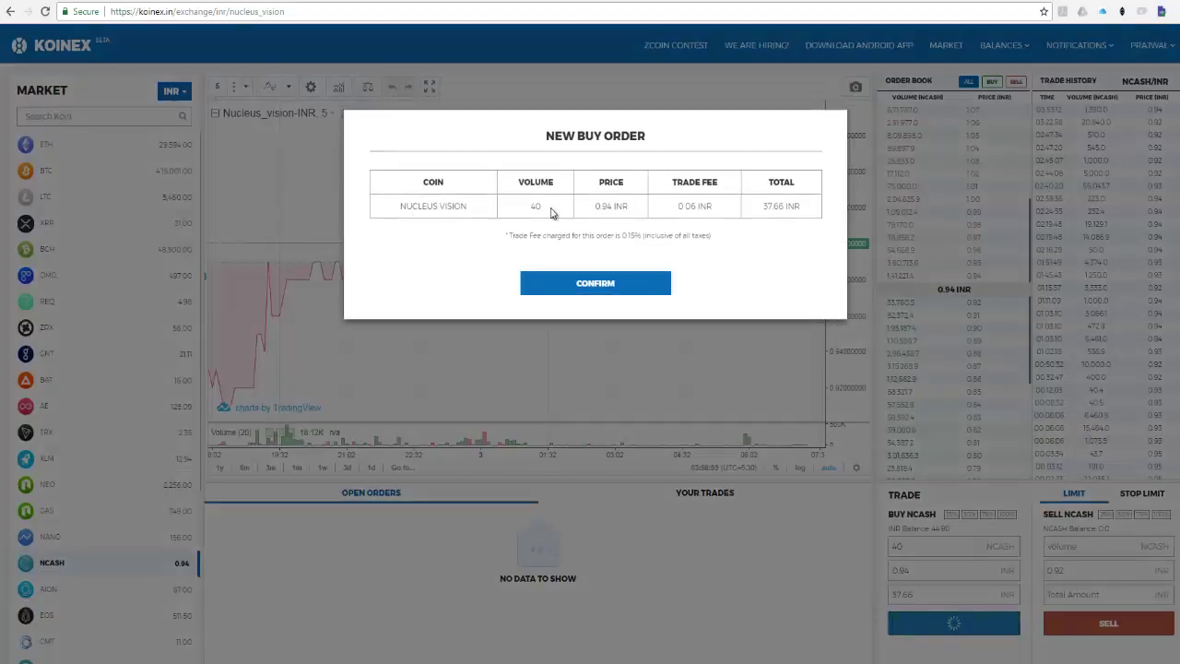
pyautogui.click(595, 284)
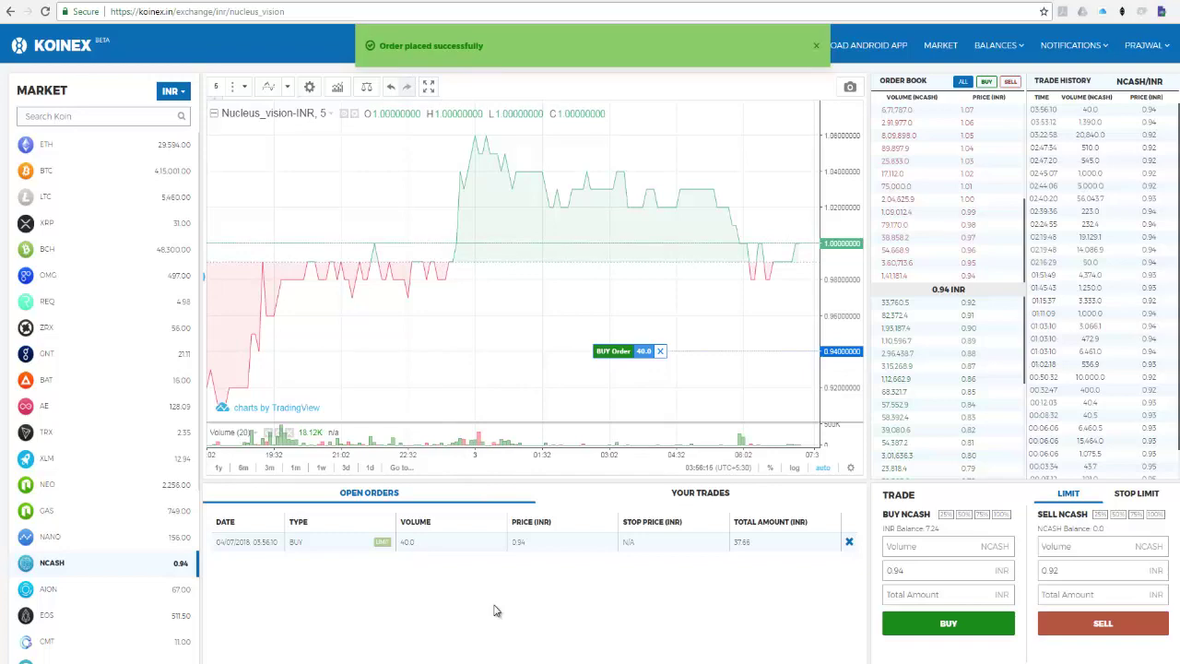
# Step: Open the coin wallets, hide the empty ones and check the Nucleus Vision total balance
pyautogui.click(988, 48)
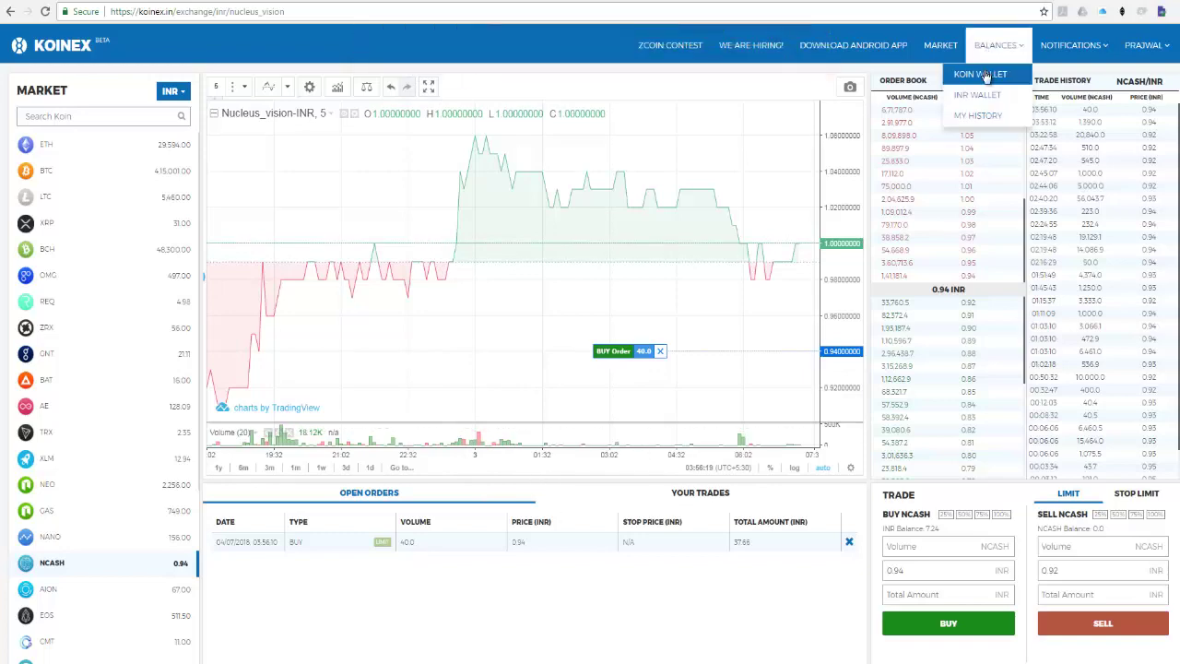
pyautogui.click(983, 73)
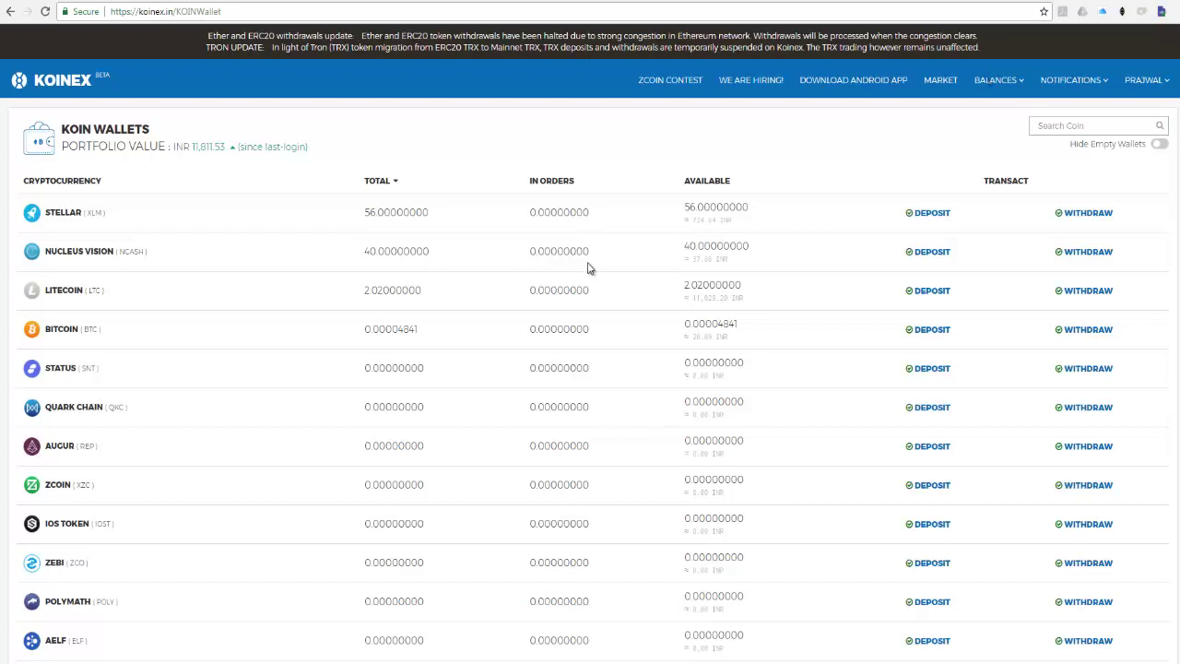
pyautogui.click(1158, 143)
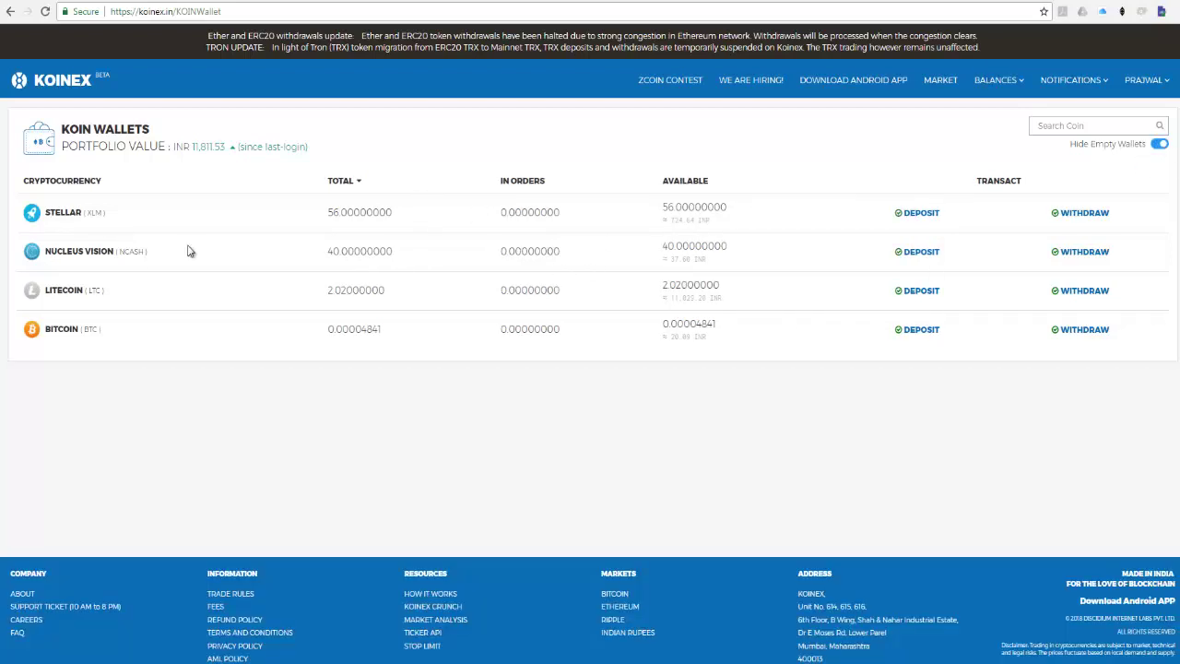
pyautogui.moveTo(325, 254); pyautogui.dragTo(406, 255)
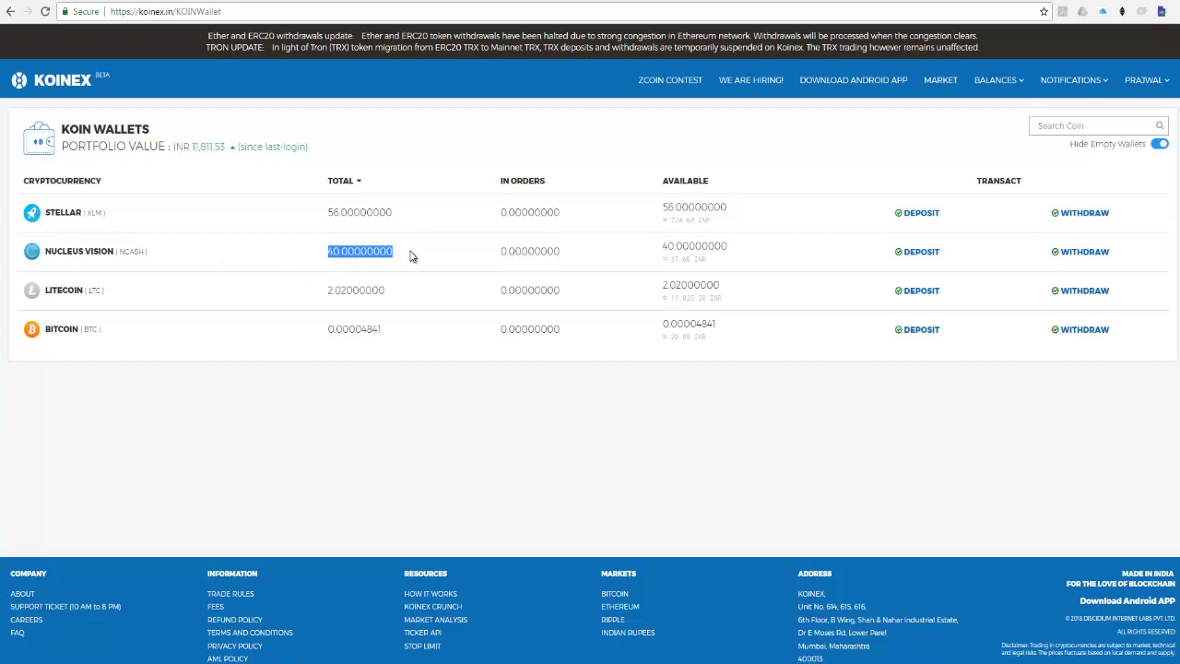
pyautogui.click(411, 253)
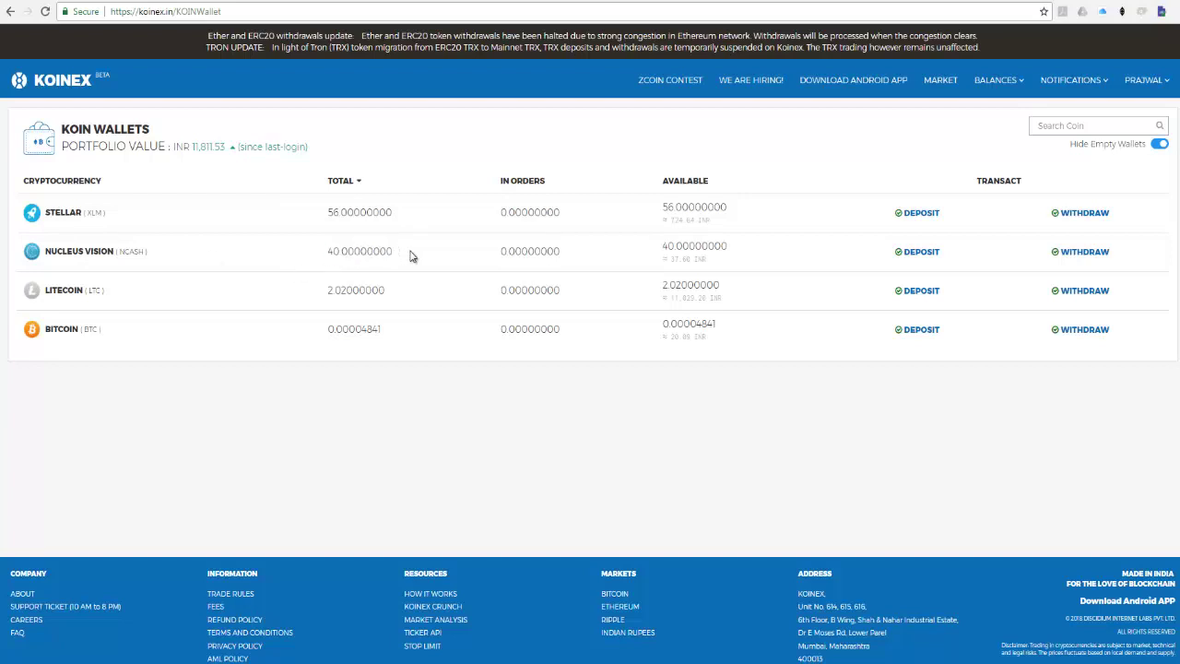